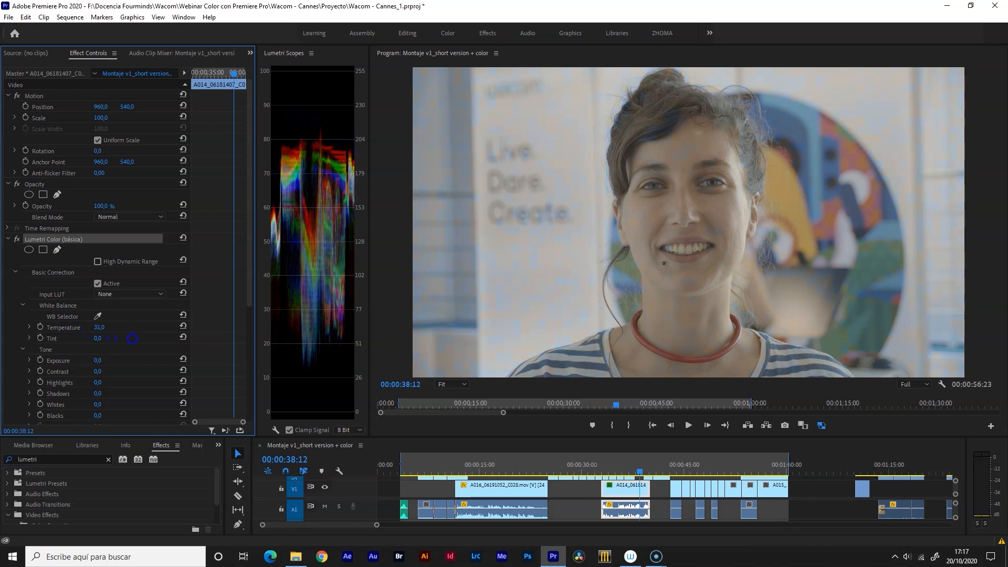
Step: Reset the Temperature and try out Tint and Exposure changes on the portrait clip's Lumetri Color effect, resetting each one
click(103, 326)
click(183, 325)
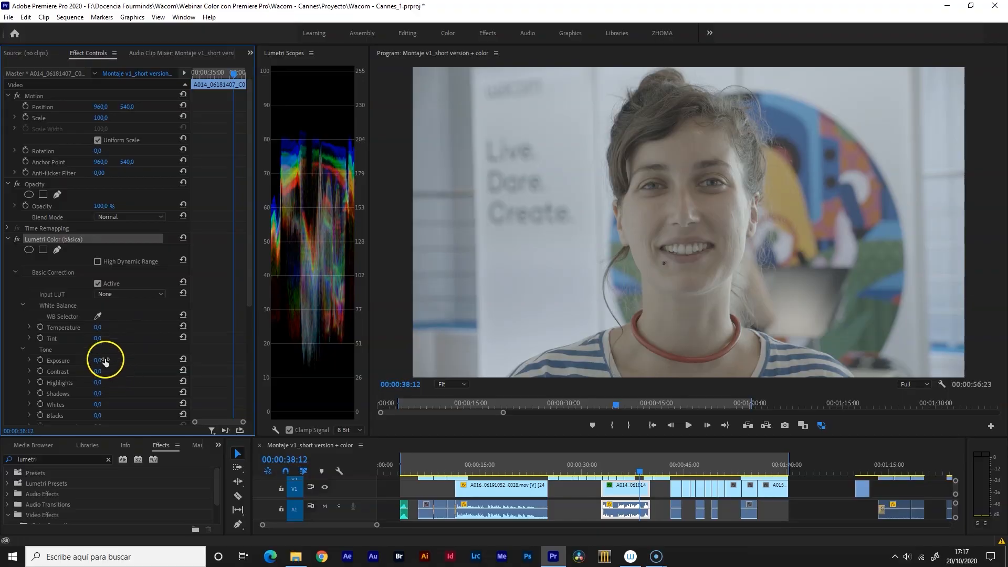
drag(100, 338, 154, 347)
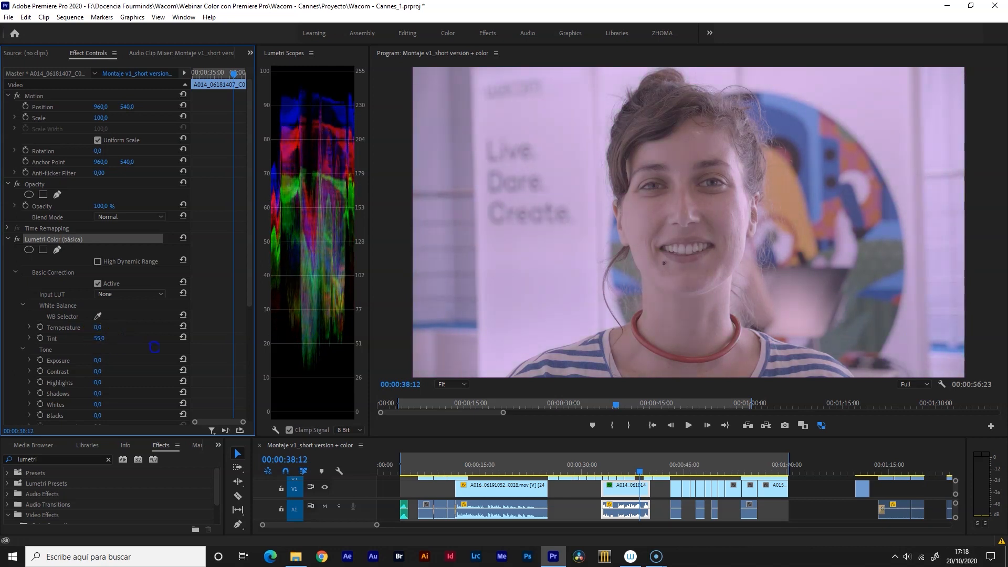
click(183, 338)
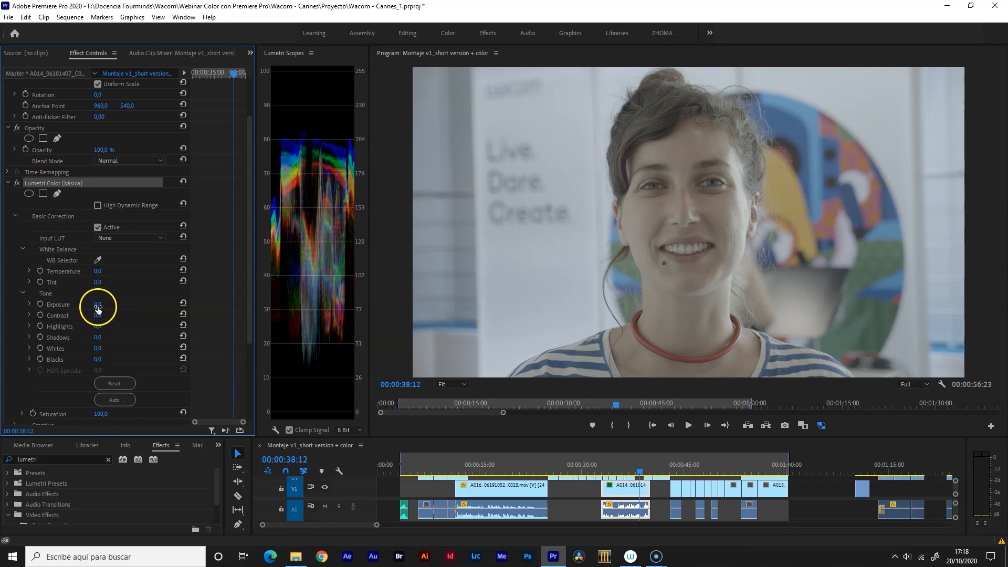
drag(99, 309, 102, 312)
click(183, 303)
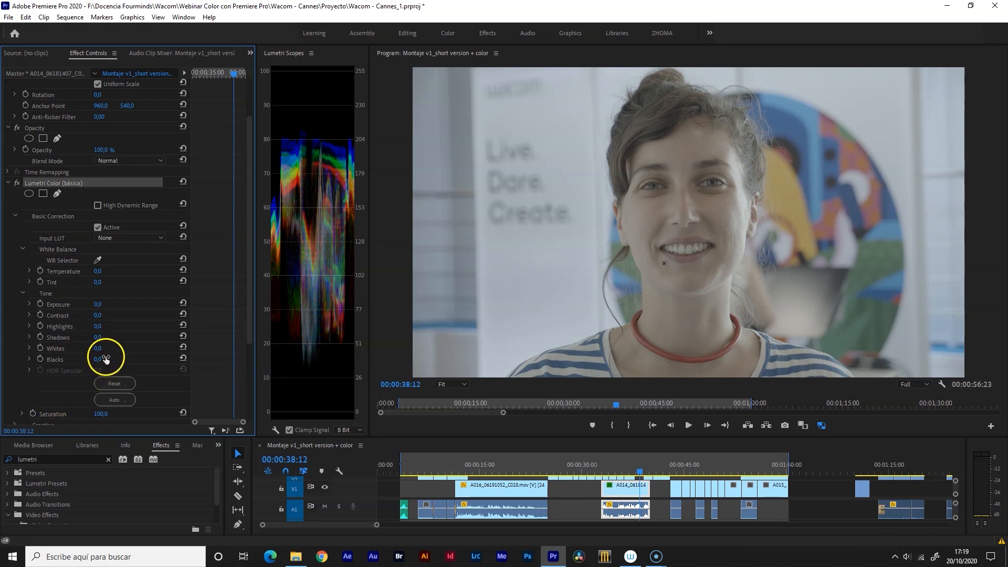
Step: Set the portrait clip's Blacks to -41, Highlights to 25 and Whites to 34 in Basic Correction
drag(105, 358, 74, 358)
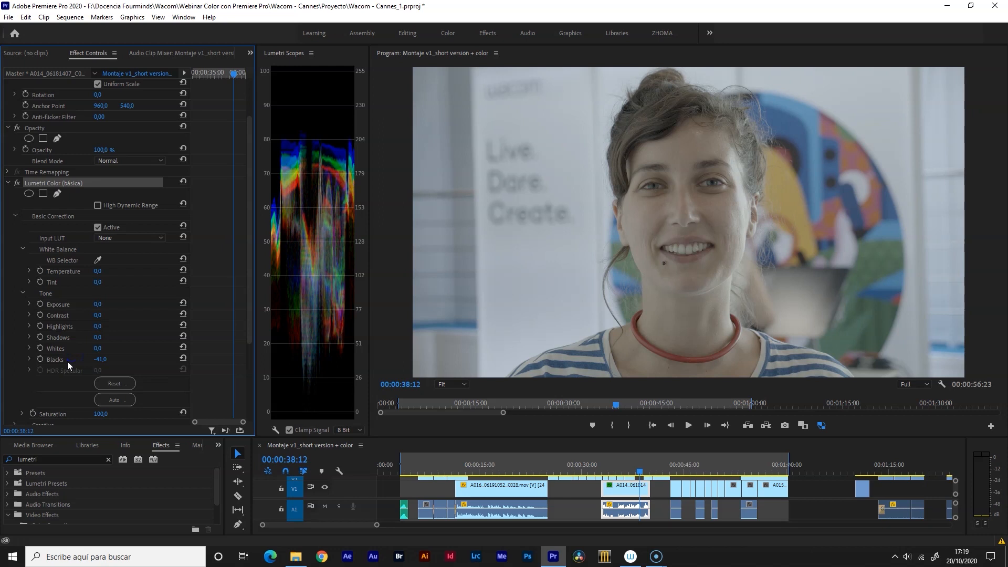
drag(98, 326, 117, 352)
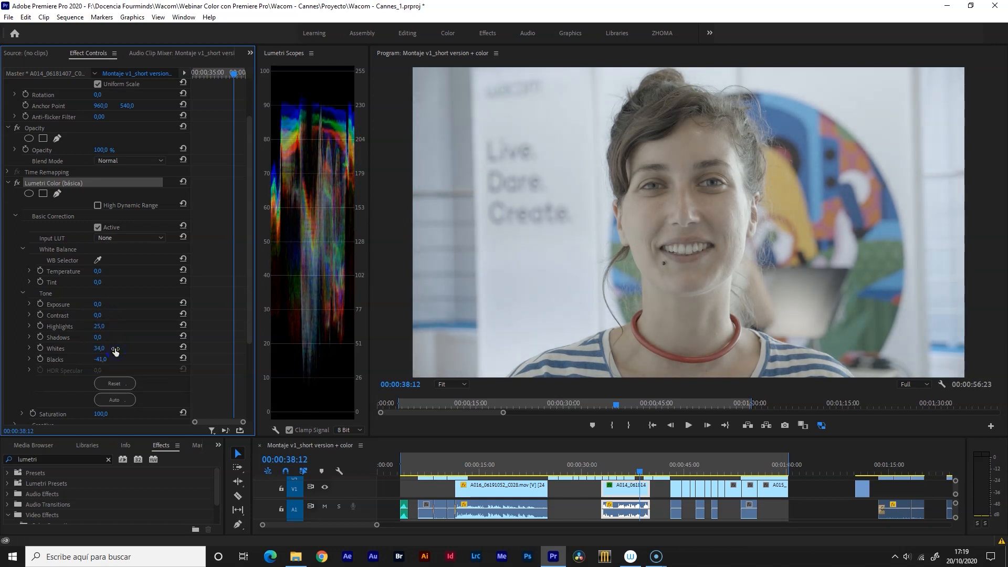
Step: Toggle the Lumetri Color effect off and on repeatedly to compare the corrected portrait with the original footage
click(17, 184)
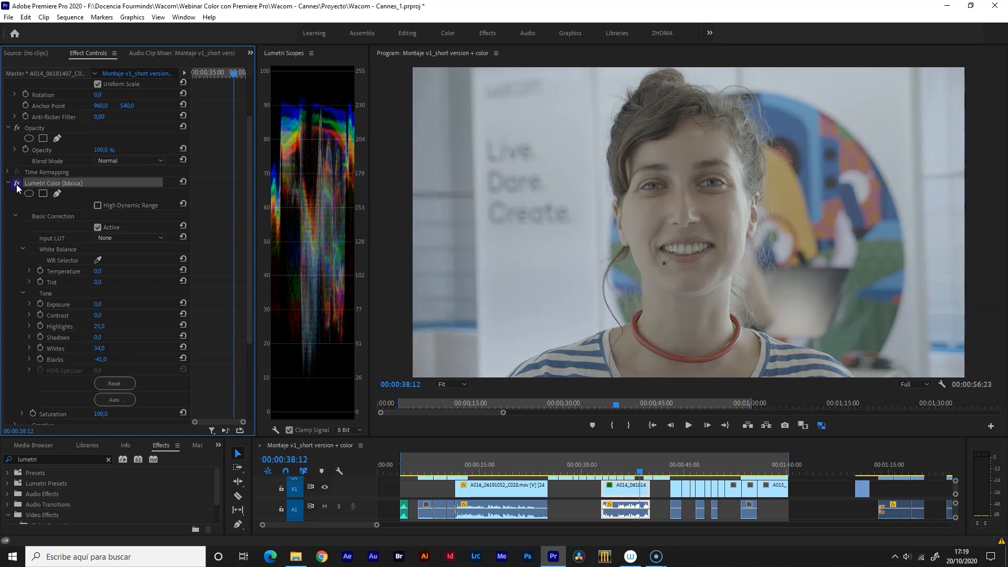
click(17, 184)
click(17, 184)
click(18, 184)
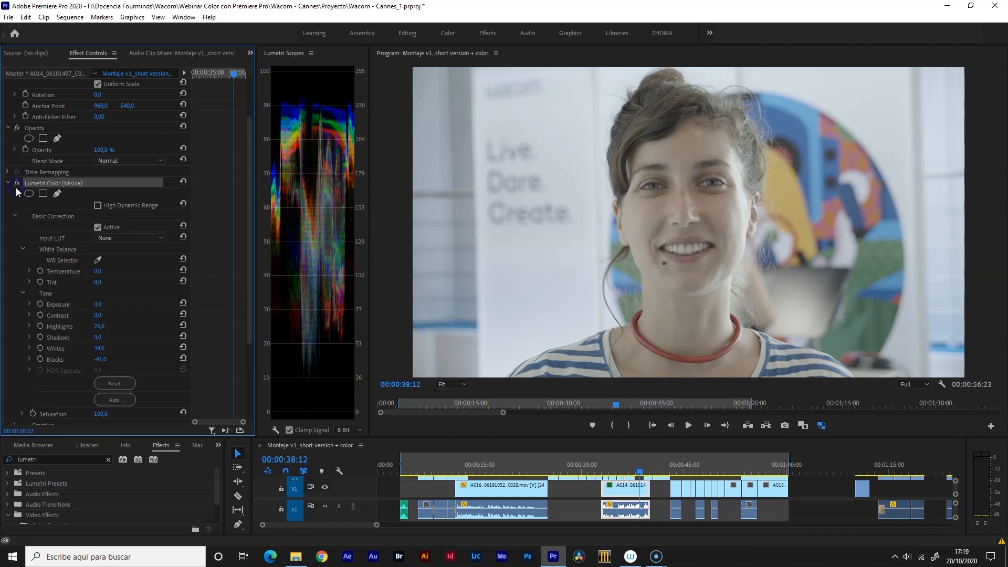
click(18, 184)
click(17, 184)
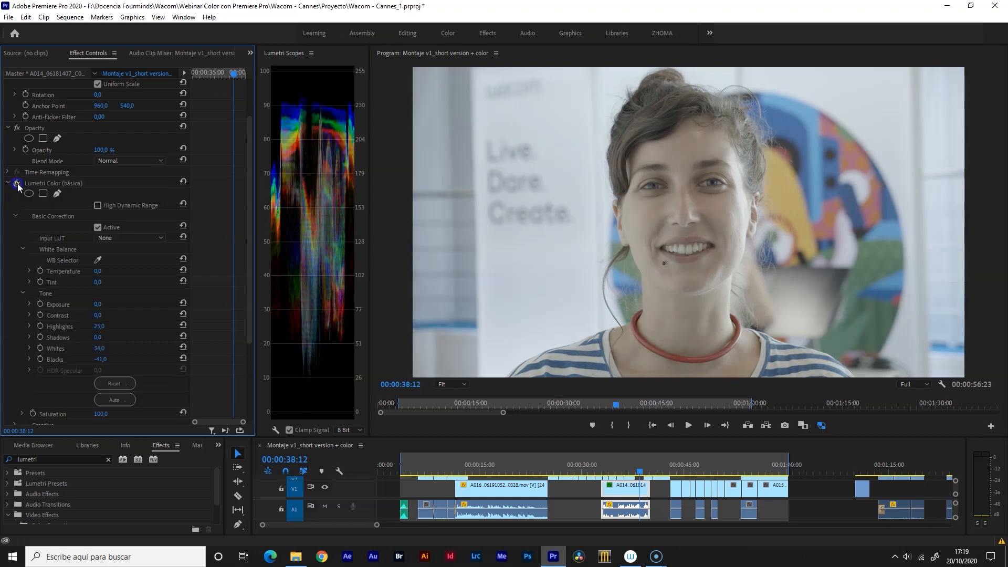
click(18, 183)
click(17, 184)
click(18, 184)
click(18, 183)
click(18, 184)
click(17, 183)
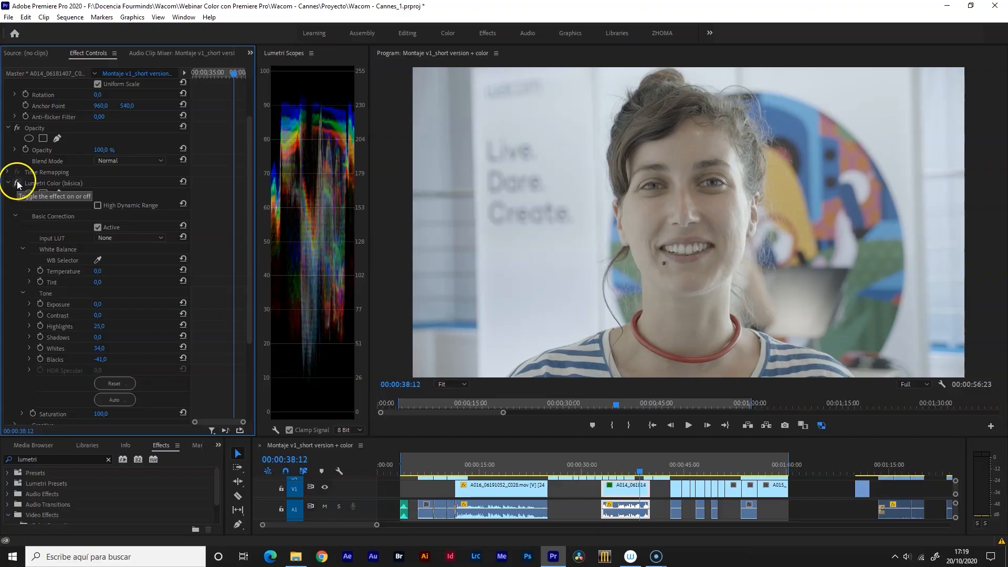
click(16, 183)
click(16, 183)
click(16, 183)
click(16, 183)
click(16, 183)
click(16, 183)
click(16, 182)
click(16, 182)
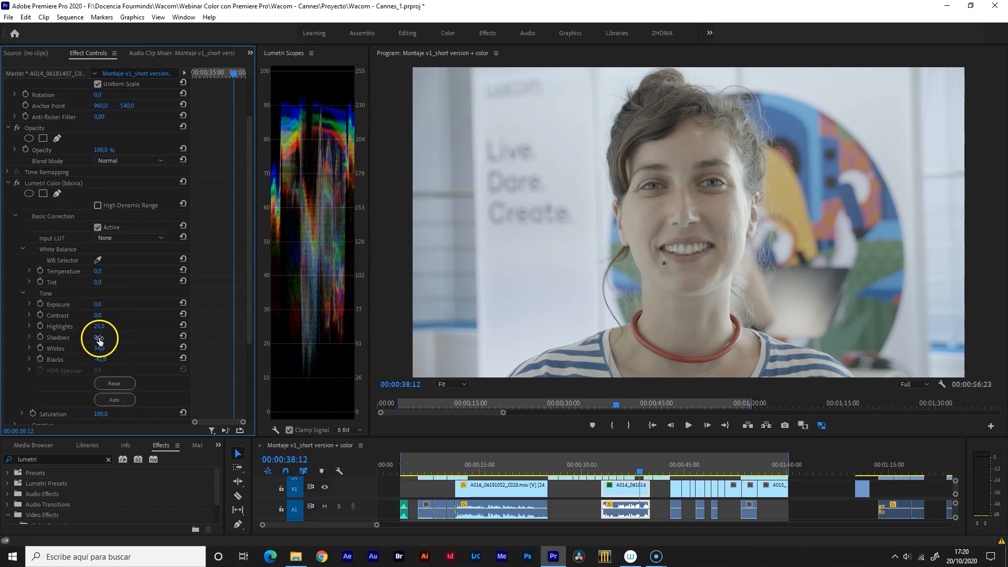
Step: Set the portrait clip's Shadows to -23, Contrast to 40 and Whites to 25
drag(97, 336, 84, 334)
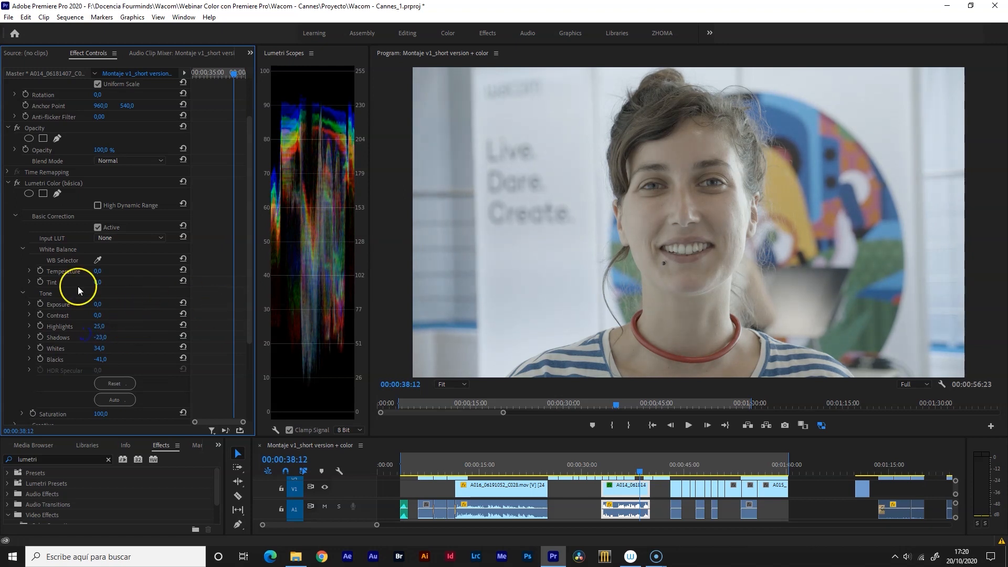
drag(98, 315, 122, 314)
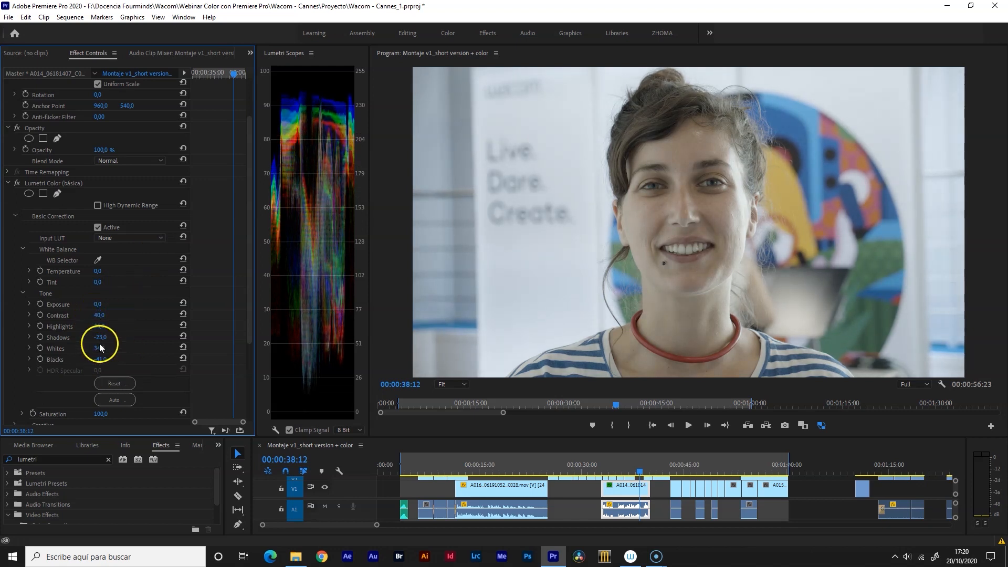
drag(101, 348, 97, 348)
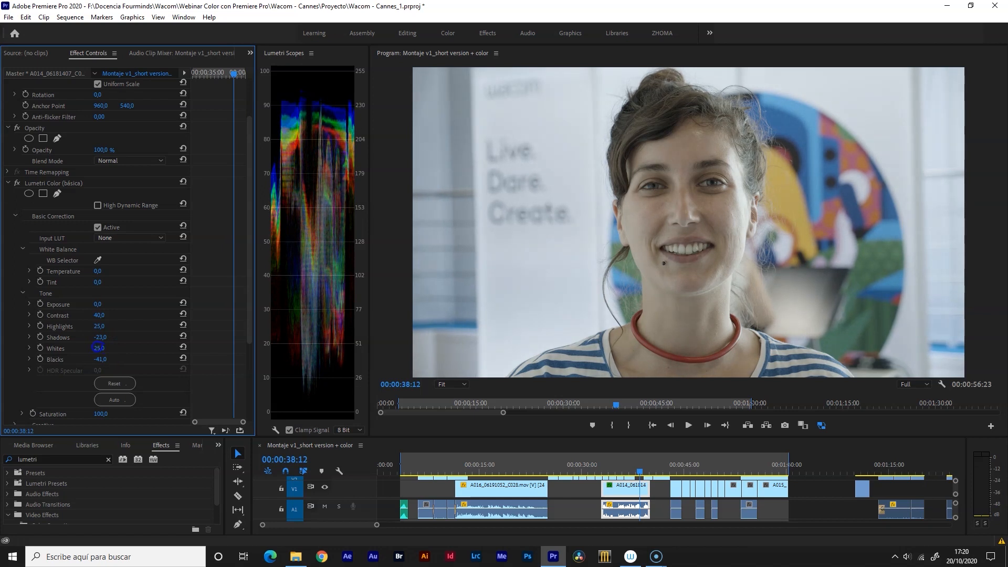
Step: Compare the portrait shot with and without the refined contrast and shadow correction by switching the effect off and on
click(17, 183)
click(18, 183)
click(17, 183)
click(18, 183)
click(18, 183)
click(18, 184)
click(18, 183)
click(19, 184)
click(18, 184)
click(19, 184)
click(18, 184)
click(18, 184)
Step: Warm the portrait clip to Temperature 4 and set Whites to 34, comparing the shot with the effect off and on
drag(99, 272, 108, 271)
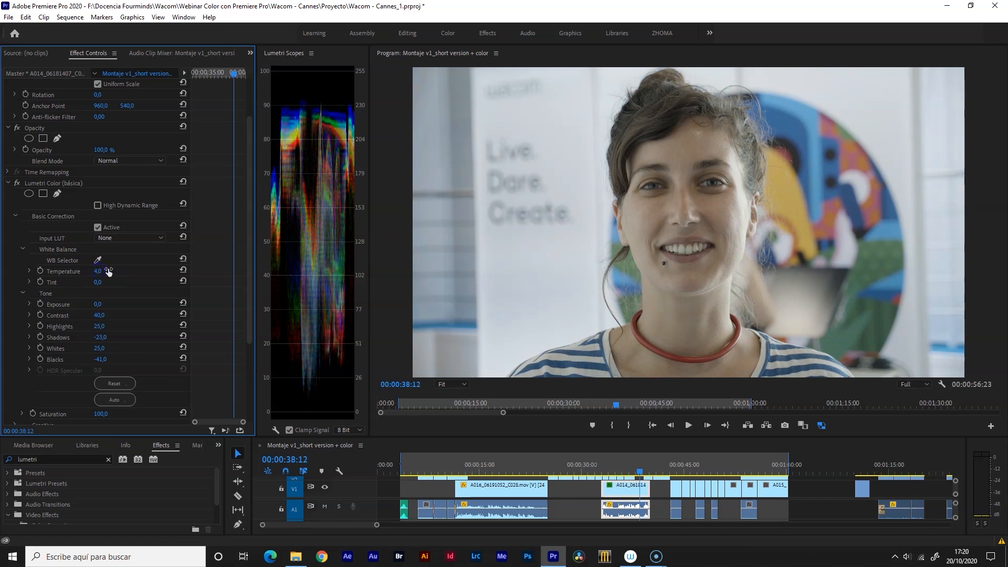
drag(106, 350, 110, 356)
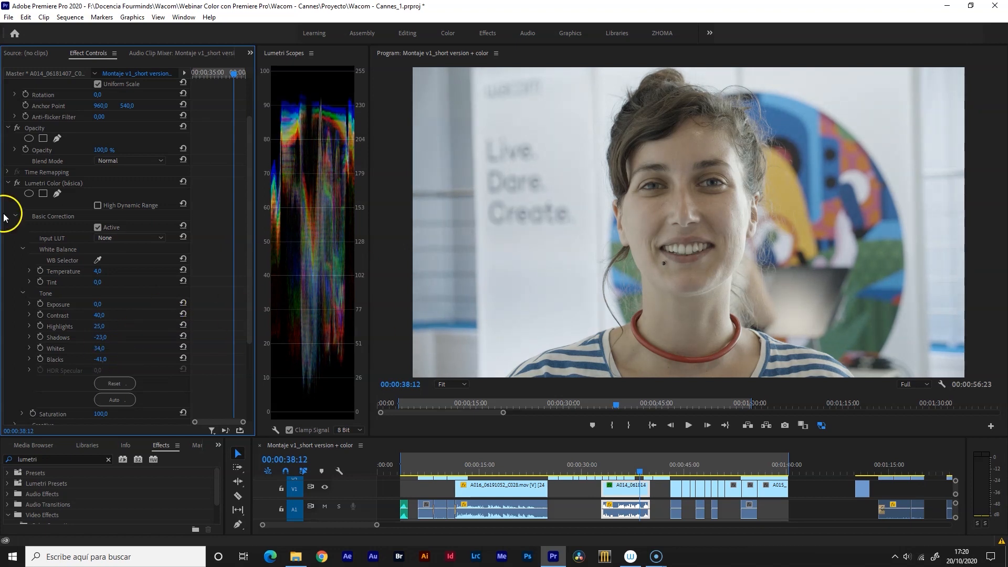
click(16, 183)
click(16, 183)
click(15, 183)
click(15, 184)
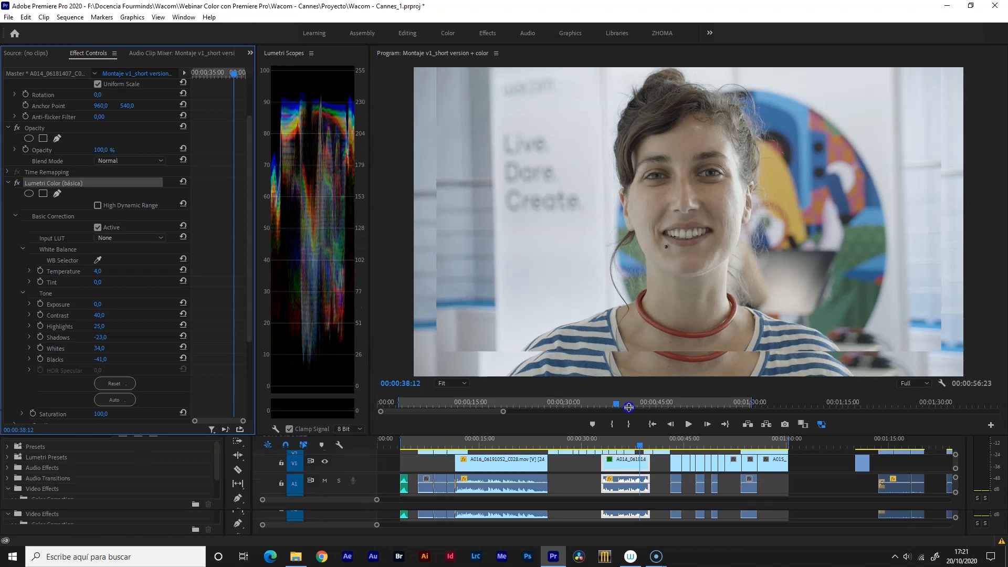
Step: Enlarge the timeline area and paste the portrait's Lumetri Color effect onto the A016_06191052_C028.mov interview clip
drag(632, 436, 632, 399)
drag(645, 433, 490, 433)
click(497, 474)
key(ctrl+v)
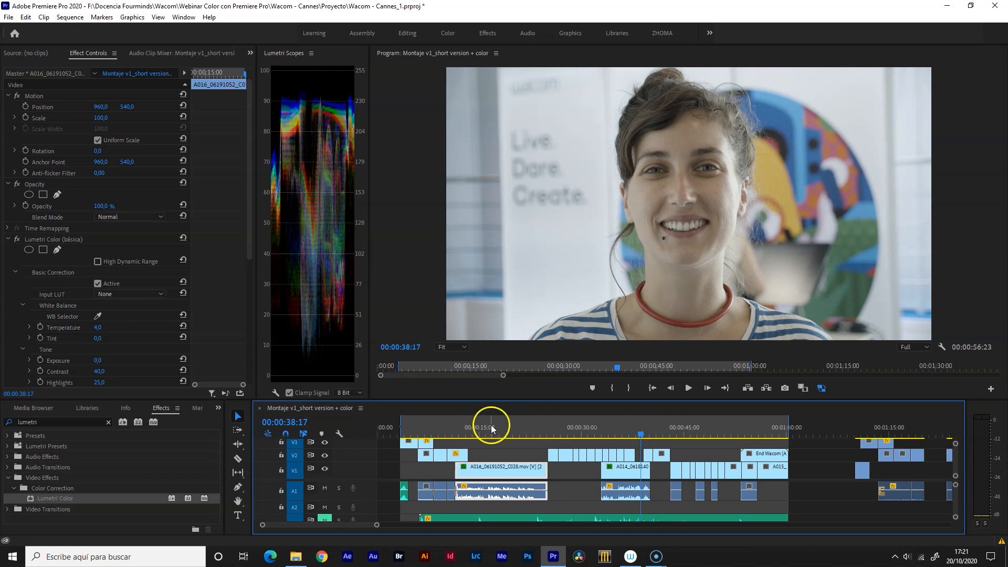
Step: With the interview clip shown at 00:00:16:00, set its Lumetri Color Blacks to 6 and Whites to 150
mouse_move(492, 429)
mouse_down()
mouse_move(503, 426)
mouse_move(487, 440)
mouse_up()
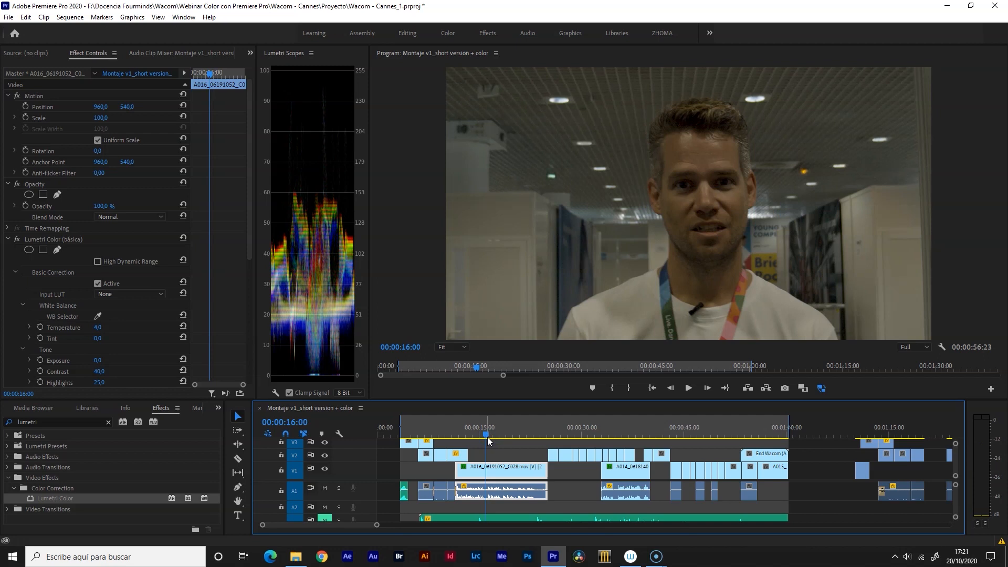
click(493, 299)
drag(246, 194, 251, 292)
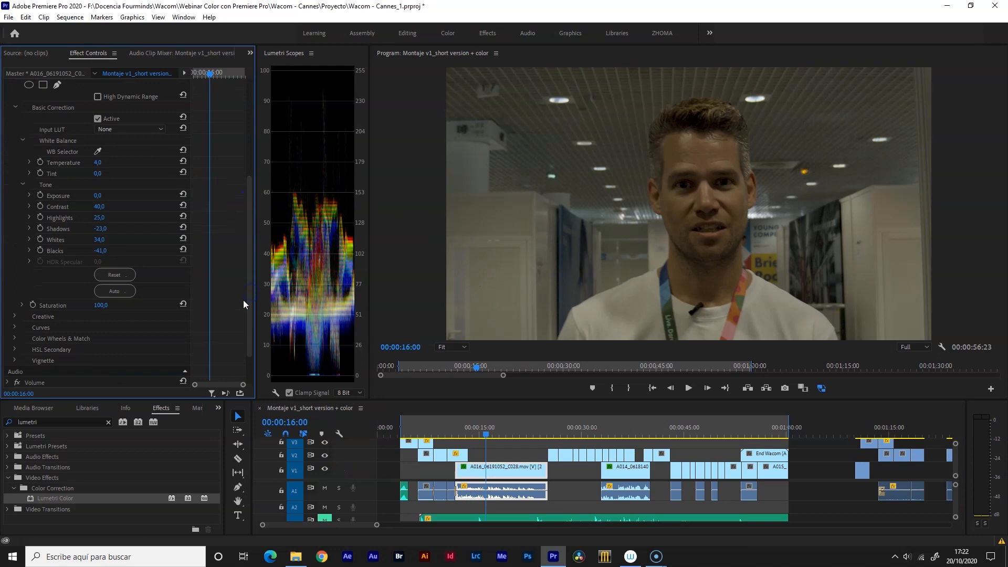
click(103, 250)
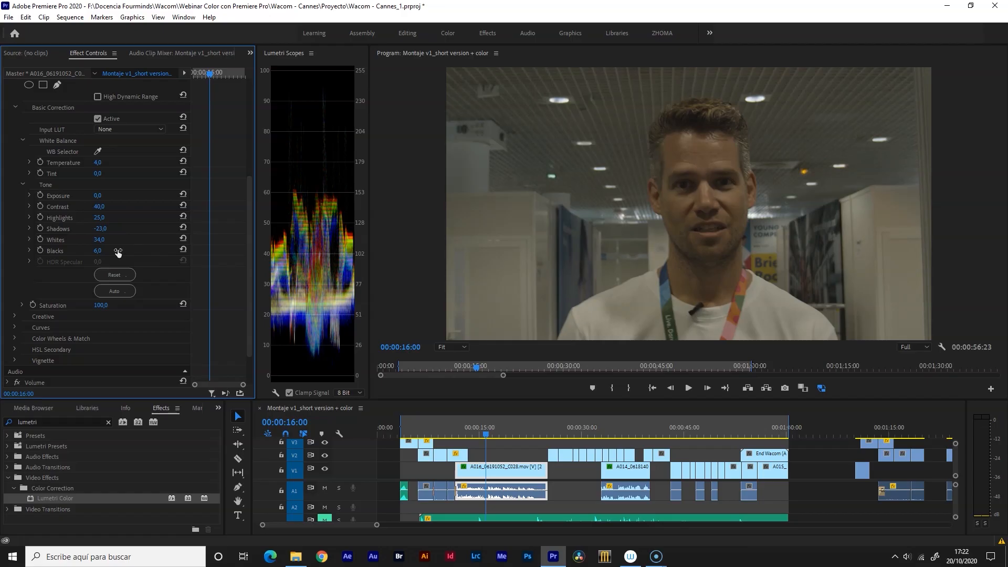
drag(98, 239, 167, 238)
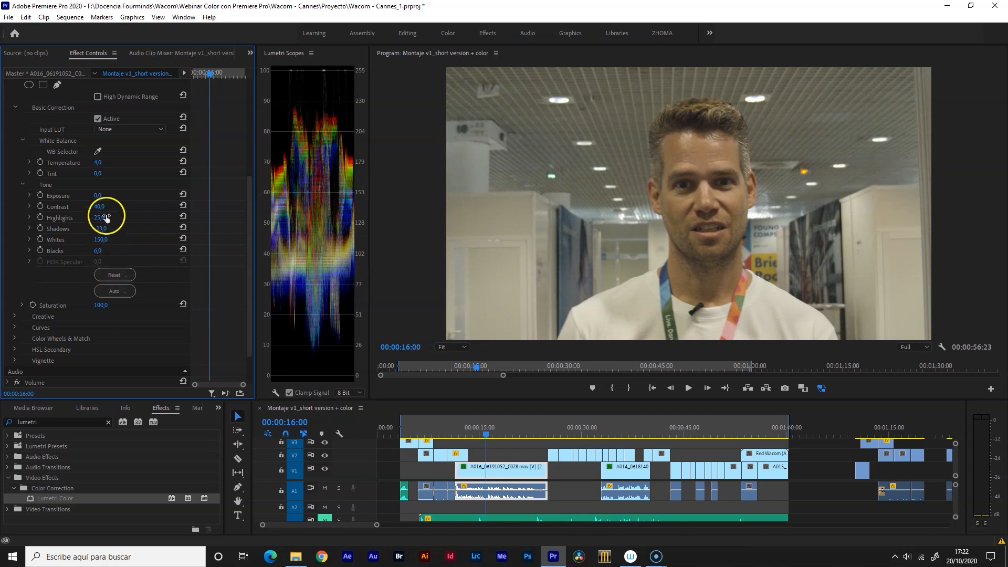
Step: Set the interview clip's Tint to 26, Temperature to -16, Whites to 123 and Highlights to 71
text(0)
key(Return)
mouse_move(100, 173)
mouse_down()
mouse_move(117, 173)
mouse_move(88, 162)
mouse_up()
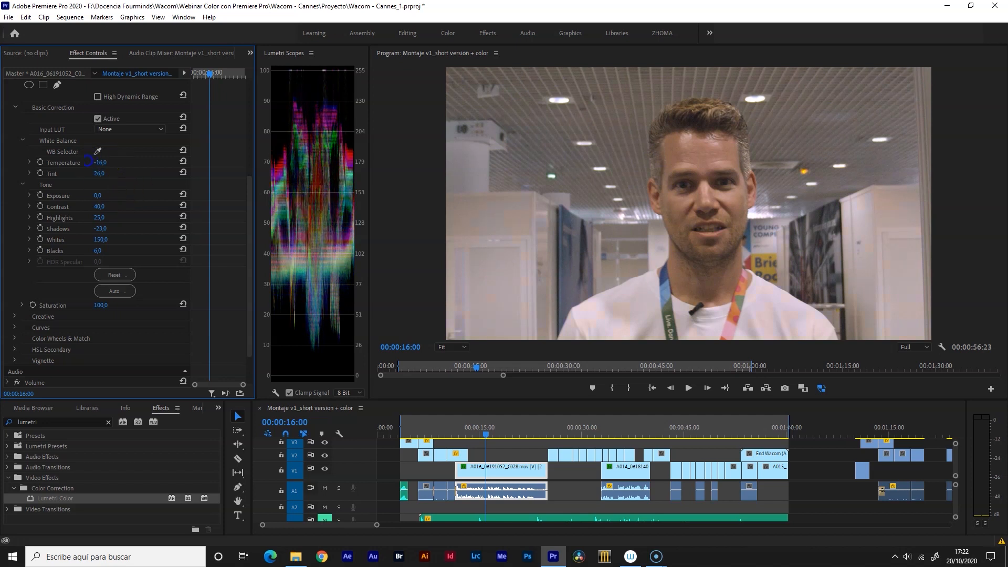
drag(107, 244, 102, 214)
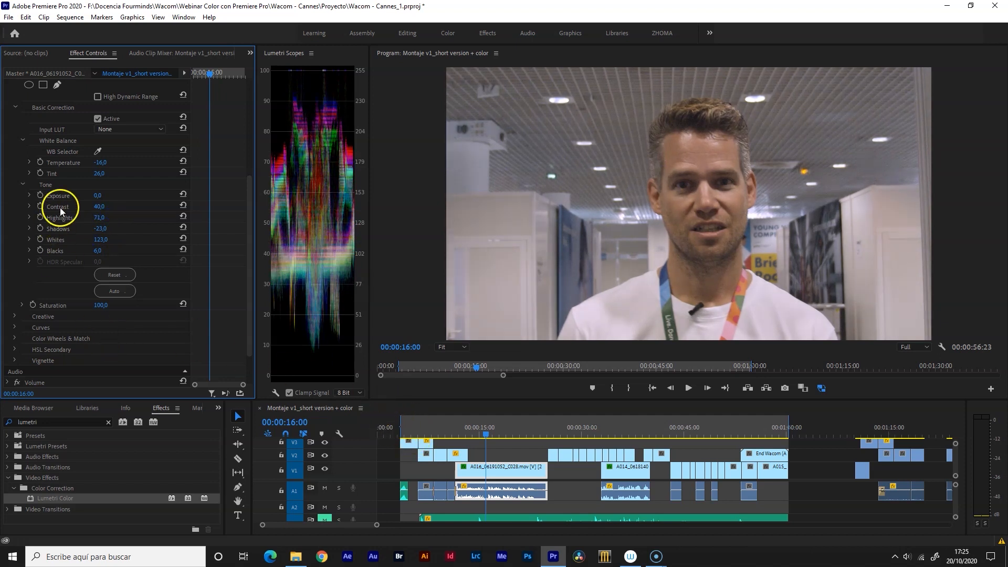
Step: Copy the interview clip's Lumetri Color effect onto the Wacom sign clip on V2 at 00:00:11:02
scroll(78, 174, up, 2)
click(46, 106)
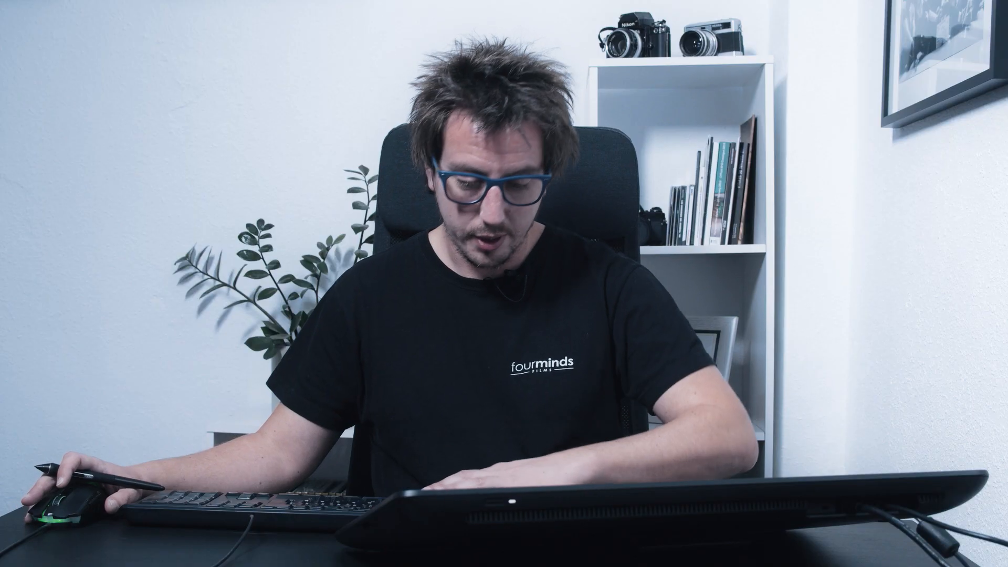
click(453, 434)
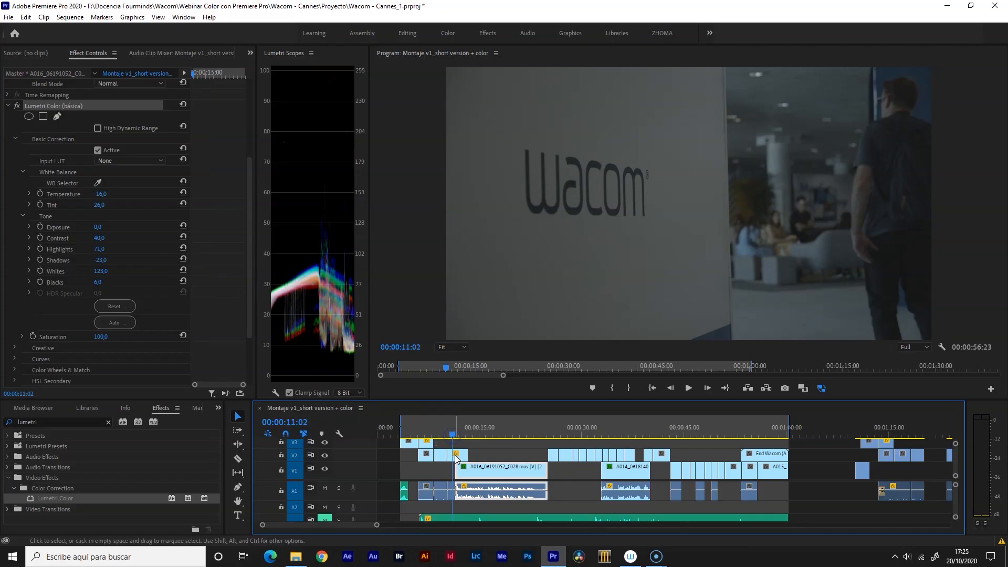
click(456, 457)
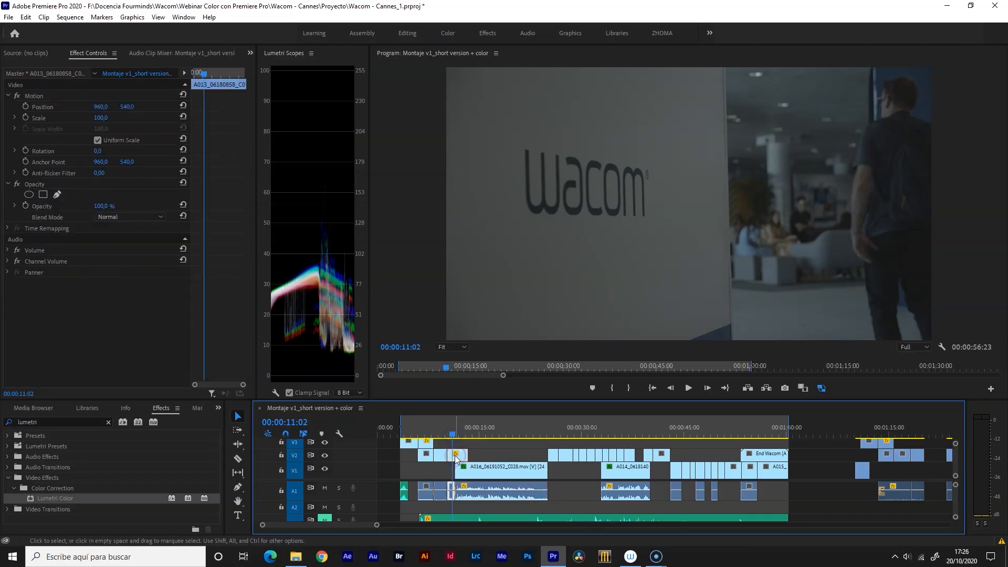
drag(455, 454, 455, 455)
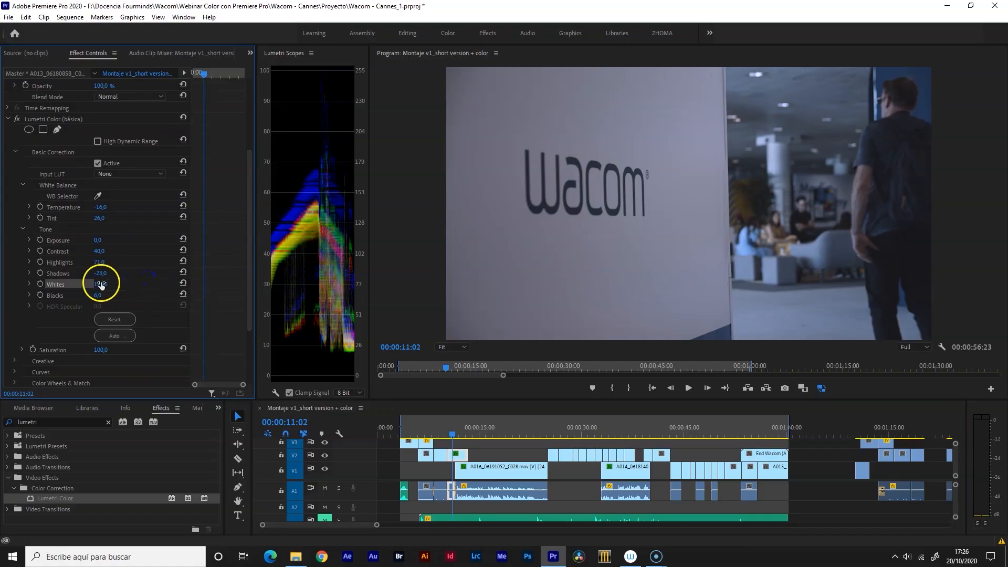
Step: On the Wacom sign clip, set Exposure to 0.4, Highlights 137, Shadows -37, Whites 150, Tint 15 and Temperature -11
drag(101, 284, 109, 263)
drag(103, 220, 40, 247)
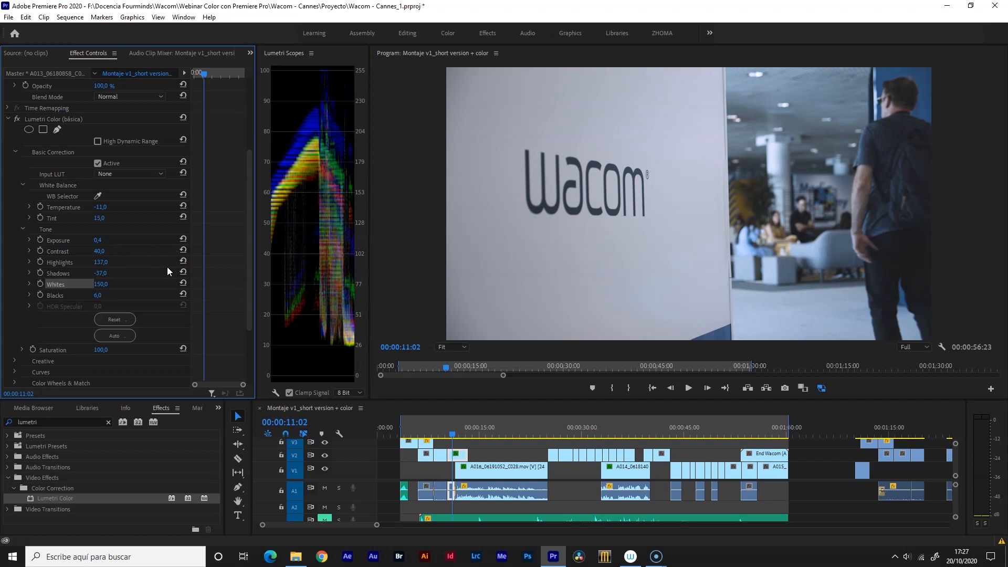
Step: Copy the Lumetri Color effect from the A014 portrait clip onto the V2 clip just before the Wacom sign shot
click(462, 436)
click(53, 120)
click(439, 435)
click(440, 456)
click(636, 469)
click(54, 239)
click(440, 456)
click(633, 469)
click(44, 239)
key(ctrl+c)
click(440, 456)
key(ctrl+v)
Step: Lower the Shadows on the newly corrected V2 clip and compare it with the effect off and on
drag(249, 243, 255, 302)
drag(98, 291, 40, 285)
click(17, 137)
click(17, 137)
Step: Copy the Lumetri Color effect onto the A015_06181816 clip at 00:00:06:22 and hide the output of video track V3
click(56, 138)
key(ctrl+c)
click(423, 434)
click(424, 456)
key(ctrl+v)
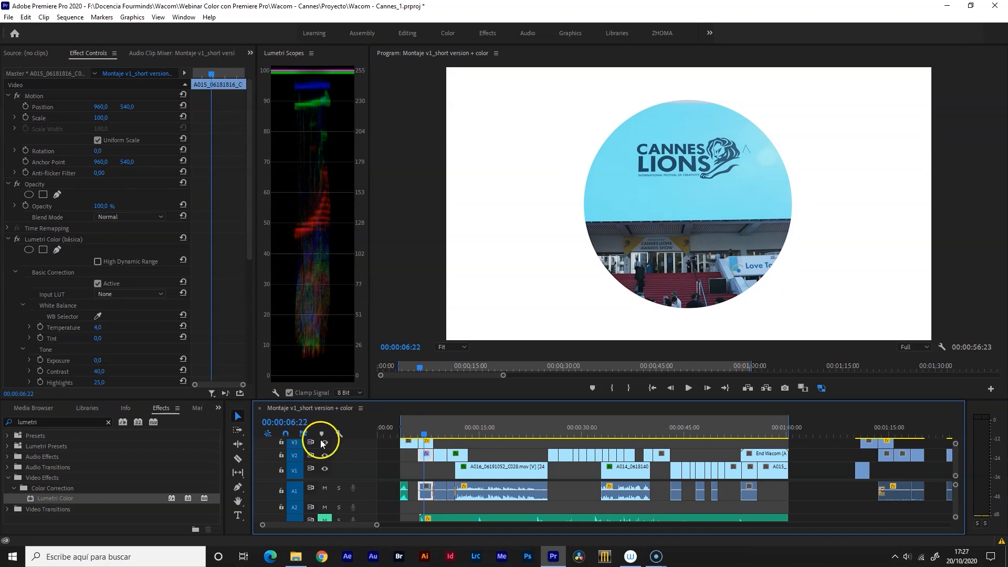
click(324, 442)
scroll(93, 300, down, 4)
Step: Copy the interview clip's Lumetri Color effect onto the Briefing Room clip at 00:00:25:21 and lower its Shadows
drag(424, 435, 554, 437)
click(517, 469)
click(50, 241)
key(ctrl+c)
click(553, 455)
key(ctrl+v)
drag(250, 228, 251, 281)
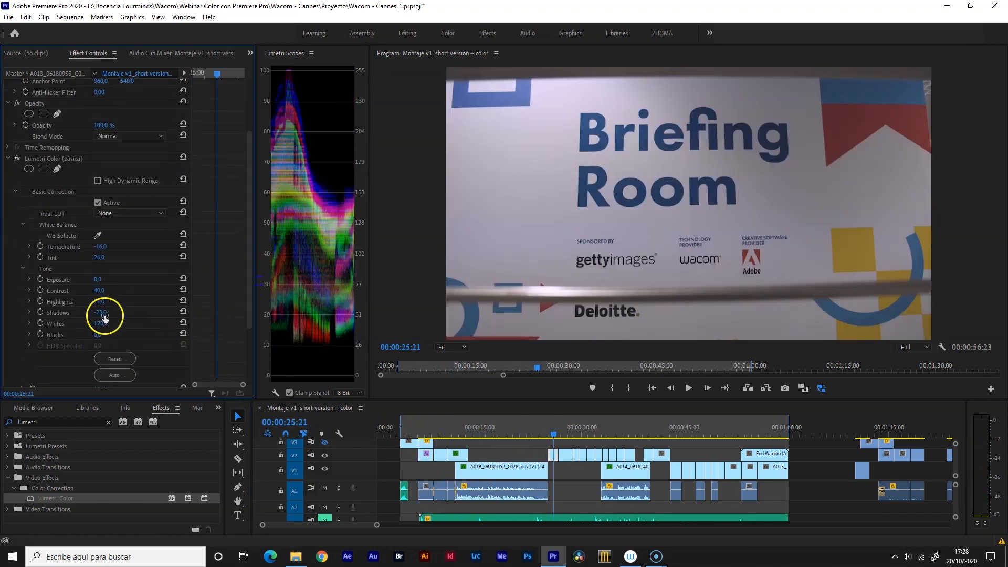
drag(104, 317, 89, 317)
Step: Paste the effect onto the conference audience clip at 00:00:30:01, setting Highlights to 93, Shadows 3, Whites 34 and Blacks 20
drag(553, 435, 581, 435)
click(583, 456)
key(ctrl+v)
drag(249, 226, 250, 284)
mouse_move(105, 311)
mouse_down()
mouse_move(90, 312)
mouse_move(108, 323)
mouse_up()
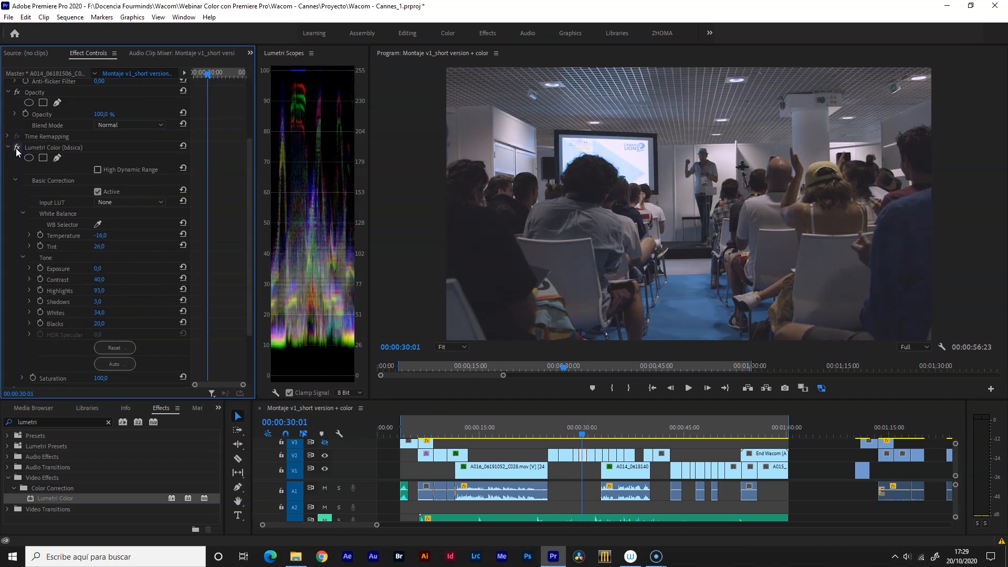
Step: Copy the audience clip's Lumetri Color effect onto the Wacom IntuosPro presentation clip at 00:00:31:12 and set Whites to -4
drag(583, 430, 591, 465)
click(52, 147)
key(ctrl+c)
click(592, 455)
key(ctrl+v)
drag(250, 223, 250, 286)
drag(101, 303, 81, 303)
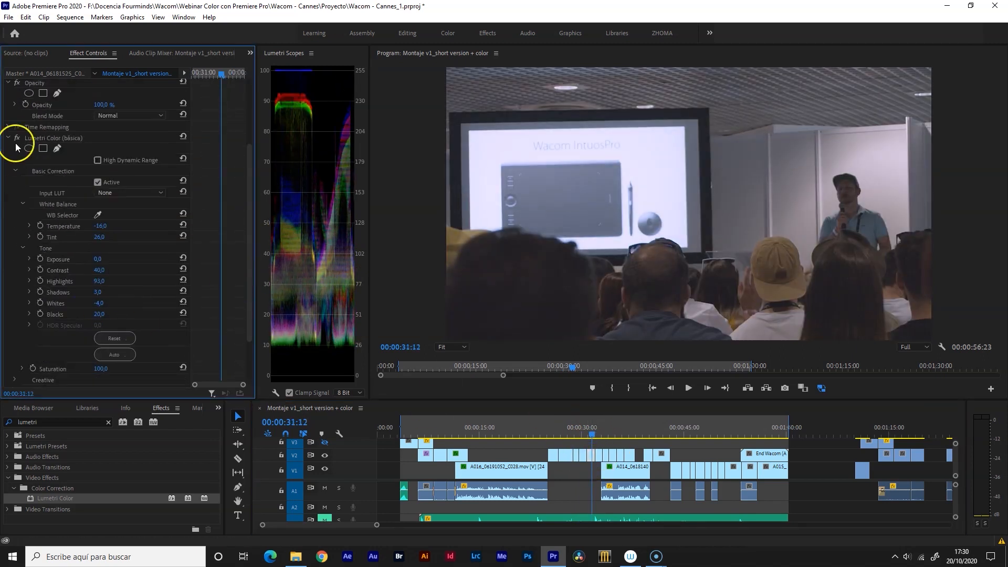
Step: Paste the copied Lumetri Color effect onto the next three short V2 clips, through the Switzerland clip at 00:00:34:14
click(599, 432)
click(599, 456)
key(ctrl+v)
click(606, 456)
key(ctrl+v)
click(613, 456)
key(ctrl+v)
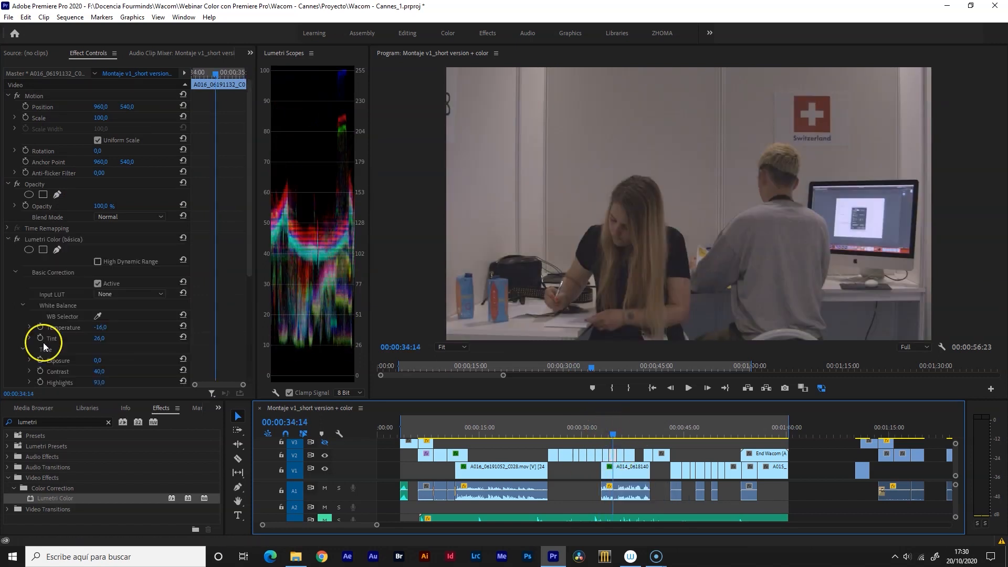
Step: Set the Switzerland clip's Highlights to 150 and paste the Lumetri Color effect onto the Russia clip at 00:00:35:12
drag(100, 258, 176, 257)
click(619, 431)
click(619, 455)
key(ctrl+v)
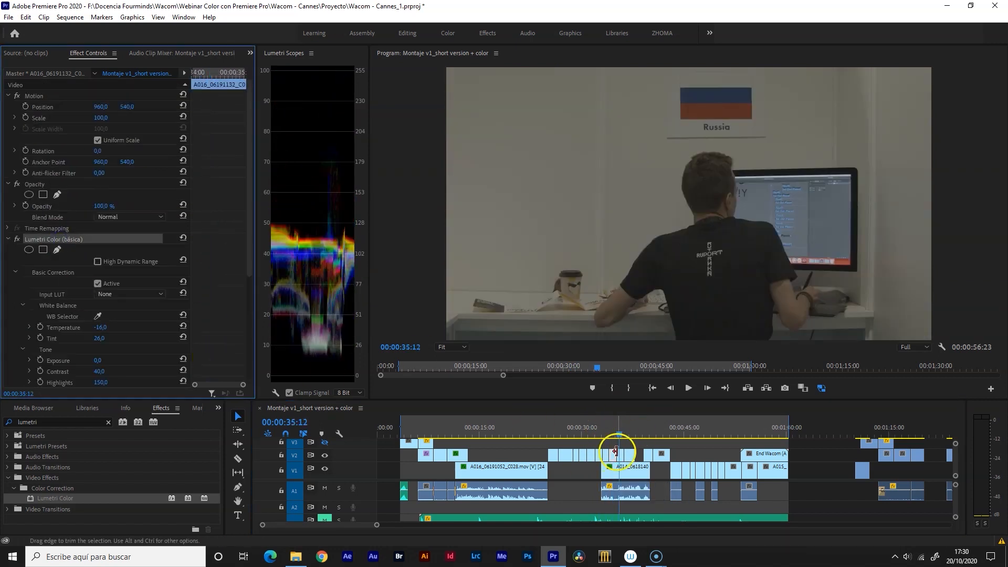
Step: Paste the Lumetri Color effect onto the V2 clip right after the Russia clip and lower its Whites
click(627, 431)
click(628, 454)
key(ctrl+v)
drag(250, 194, 250, 242)
drag(101, 331, 52, 321)
key(space)
Step: Paste the Lumetri Color effect onto the first V2 clip after the gap and raise its Whites
click(651, 434)
click(649, 456)
key(ctrl+v)
drag(250, 263, 250, 332)
drag(105, 298, 139, 298)
Step: Paste the Lumetri Color effect onto the last V2 clip of that group, raising its Highlights and lowering its Whites
click(658, 431)
click(661, 456)
key(ctrl+v)
drag(250, 210, 250, 285)
drag(100, 285, 26, 284)
drag(100, 263, 138, 263)
drag(100, 285, 120, 274)
drag(658, 432, 666, 432)
drag(99, 285, 91, 285)
Step: Paste the Lumetri Color effect onto the Live. Dare. Create. clip at 00:00:44:04, setting Temperature to -5, Whites to -83 and Blacks to -7
click(655, 433)
drag(655, 434, 678, 433)
click(678, 472)
key(ctrl+v)
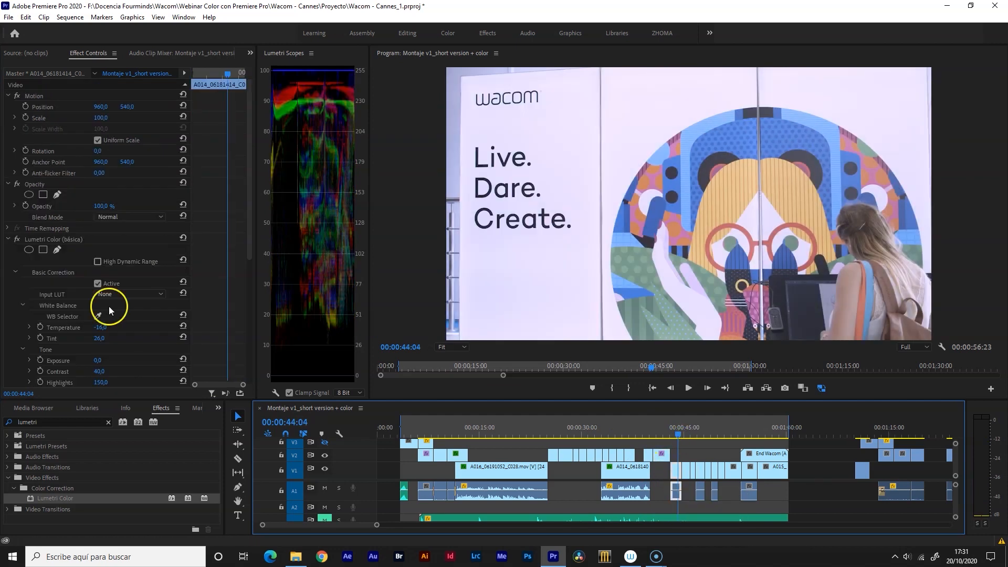
scroll(108, 309, down, 4)
drag(101, 291, 40, 288)
drag(101, 214, 112, 213)
drag(98, 301, 91, 302)
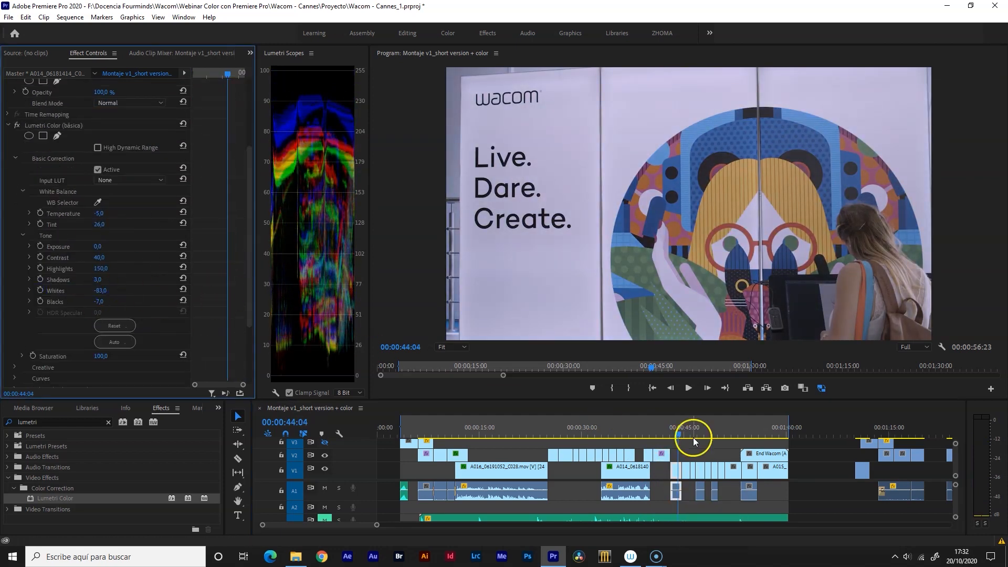
Step: Paste the Lumetri Color effect onto the Debussy Theatre clip at 00:00:45:06, set Whites to -98 and compare with the effect off
click(686, 434)
click(685, 472)
key(ctrl+v)
drag(250, 258, 250, 326)
drag(101, 294, 35, 294)
click(17, 129)
click(17, 129)
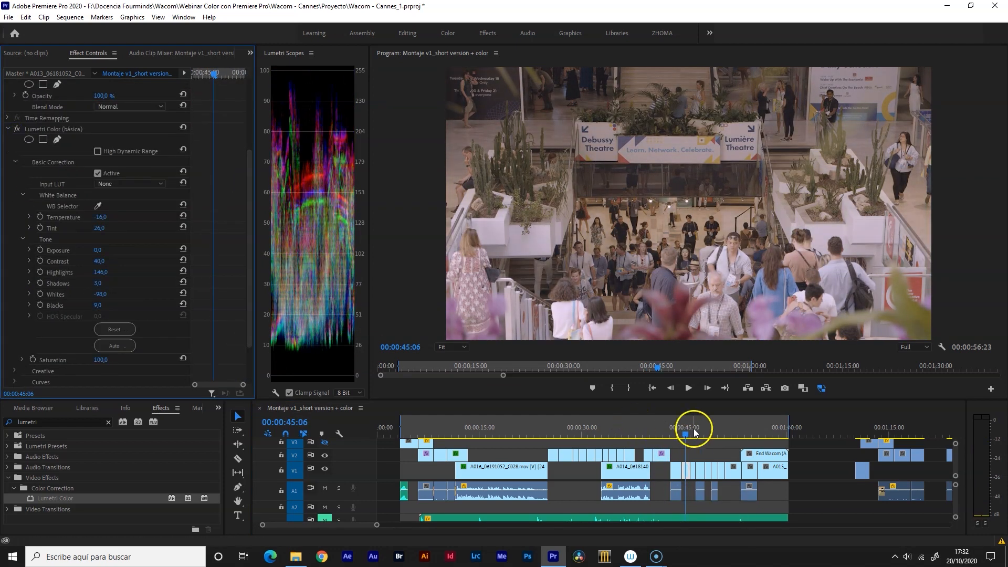
Step: Paste the Lumetri Color effect onto the V1 clip following the Debussy Theatre shot and raise its Whites
click(692, 431)
click(692, 471)
key(ctrl+v)
drag(250, 257, 250, 277)
drag(101, 373, 114, 330)
Step: Paste the Lumetri Color effect onto the awards group clip at 00:00:47:17 with Temperature -6, Shadows 30 and Blacks -1, lowering Tint and Whites
click(702, 434)
click(702, 471)
key(ctrl+v)
scroll(65, 315, down, 3)
drag(98, 352, 92, 352)
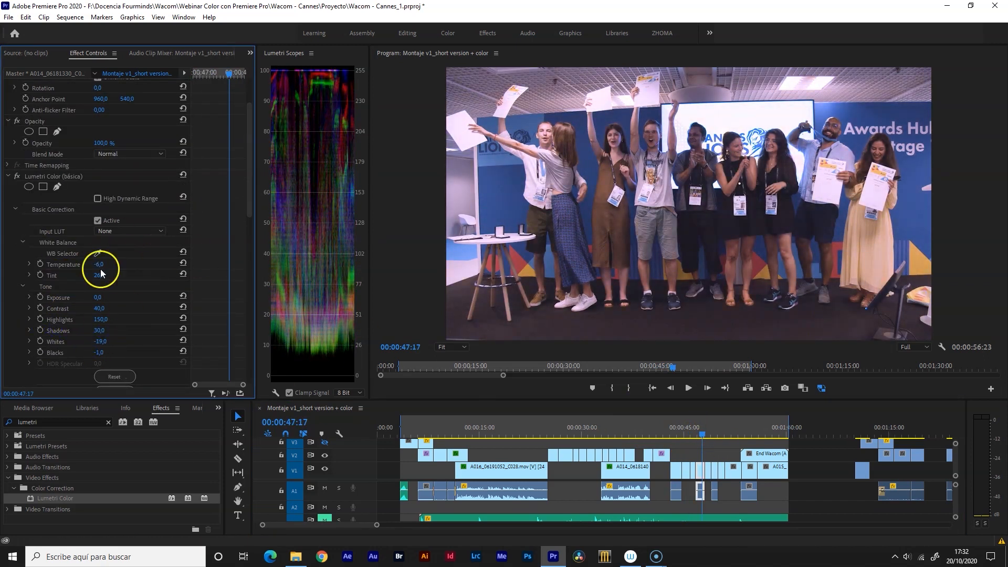
drag(99, 275, 90, 275)
drag(101, 341, 84, 342)
click(17, 176)
click(17, 176)
Step: Paste the Lumetri Color effect onto the Cannes Lions 2019 welcome clip at 00:00:48:06 and the next V1 clip, adjusting the latter's correction
click(706, 433)
click(709, 472)
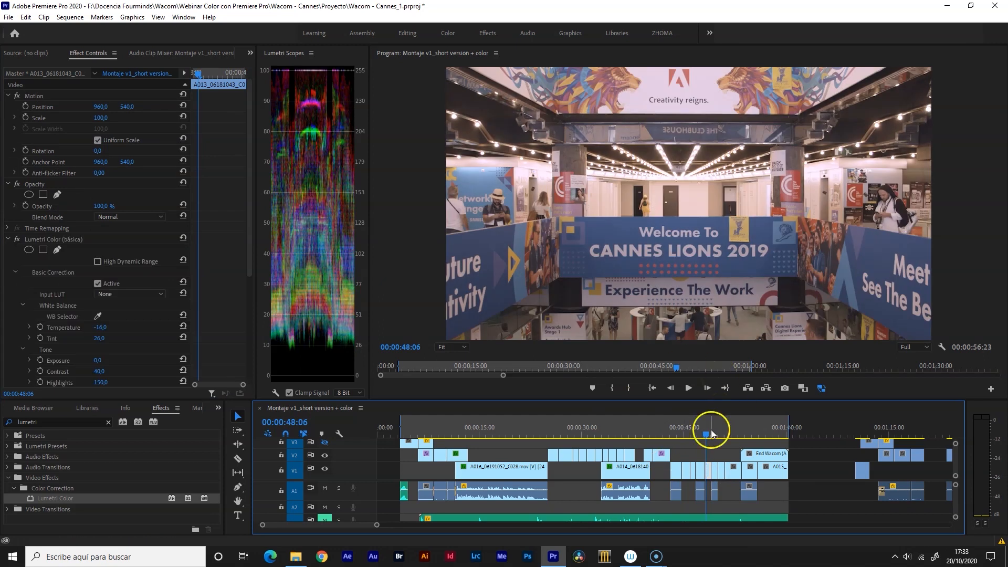
click(712, 433)
click(714, 471)
key(ctrl+v)
drag(103, 317, 42, 320)
scroll(98, 331, down, 2)
Step: Paste the Lumetri Color effect onto the second V1 clip after the Cannes Lions welcome shot, lowering its Whites and Tint
click(723, 435)
click(721, 471)
key(ctrl+v)
scroll(109, 326, down, 5)
drag(98, 341, 55, 341)
click(17, 177)
click(17, 176)
drag(99, 276, 93, 275)
Step: Paste the Lumetri Color effect onto the V1 clip just before the palm tree shot and adjust its tone
click(729, 430)
click(733, 470)
key(ctrl+v)
scroll(99, 344, down, 2)
drag(97, 351, 118, 351)
Step: Paste the Lumetri Color effect onto the palm trees clip at 00:00:54:18, setting Tint to 14, Highlights to 61 and Whites to -63
click(750, 431)
click(751, 471)
key(ctrl+v)
scroll(150, 368, down, 2)
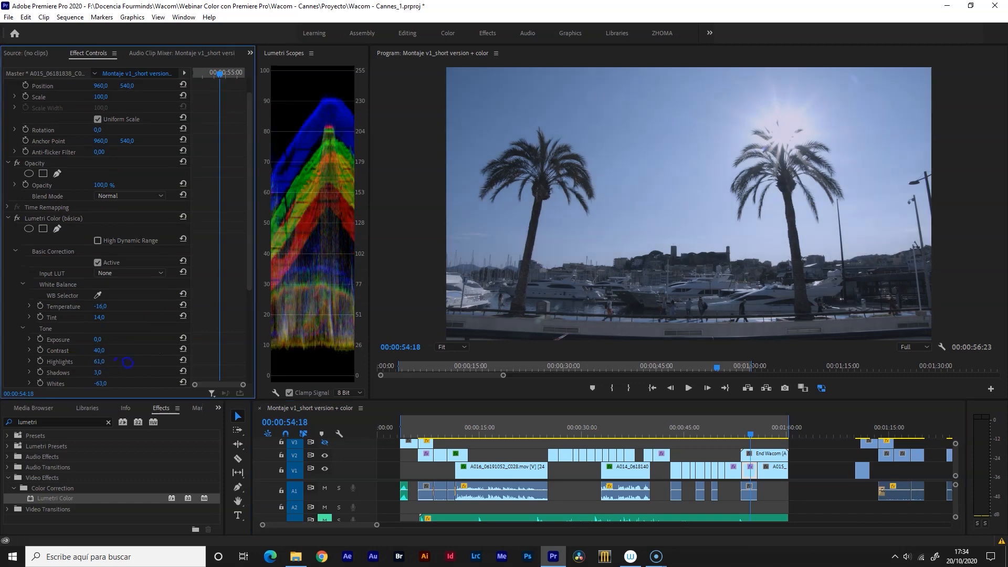
Step: Review the corrected clips on the timeline, from the flags shot to the workstation shot at 00:00:18:08
click(587, 432)
drag(586, 432, 466, 431)
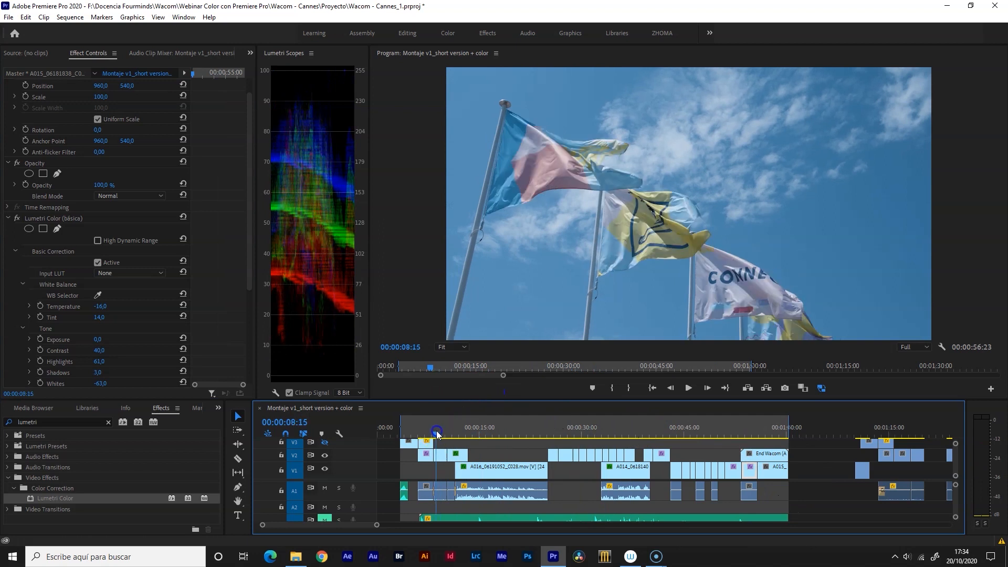
drag(434, 432, 503, 420)
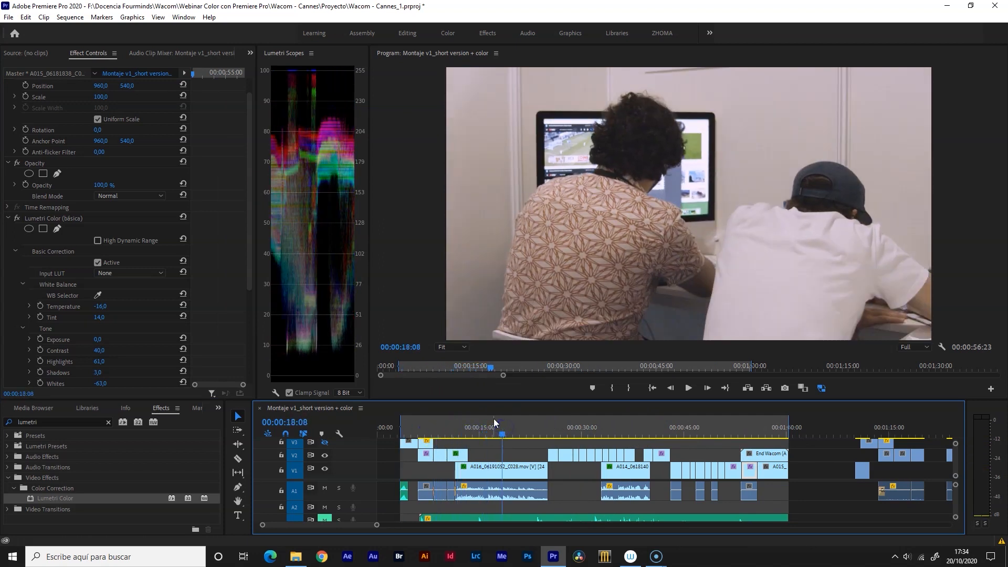
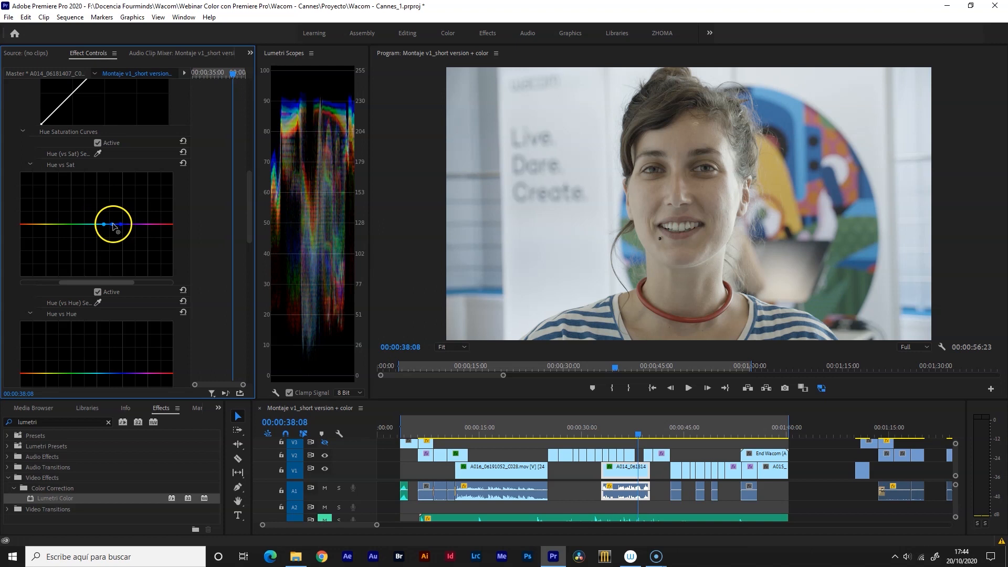
Step: Boost the blues on the interview clip's Hue vs Sat curve at 00:00:38:08 and reset its Hue vs Hue curve
drag(113, 224, 115, 189)
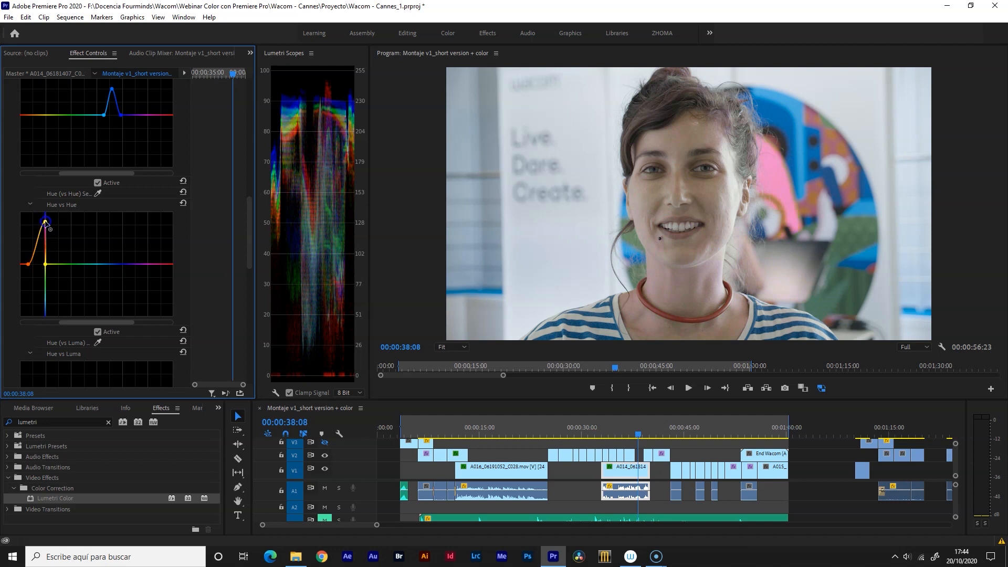
click(183, 204)
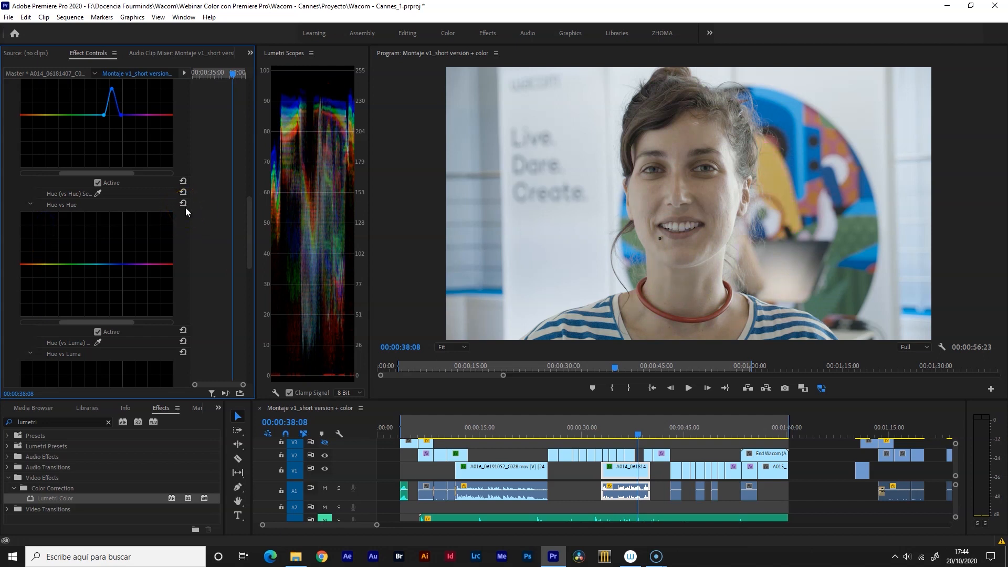
Step: Raise the blue point slightly on the interview clip's Hue vs Luma curve
scroll(186, 209, down, 5)
click(109, 255)
drag(110, 258, 111, 251)
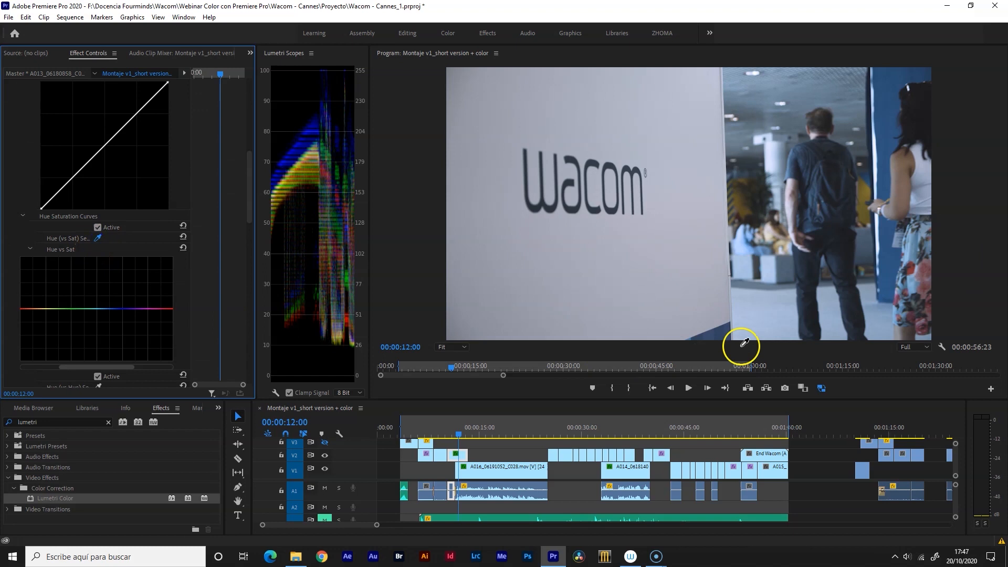
Step: Boost the blues on the Hue vs Sat curve of Lumetri Color (azul) for the Wacom wall clip at 00:00:12:00
drag(116, 309, 114, 269)
drag(250, 184, 254, 136)
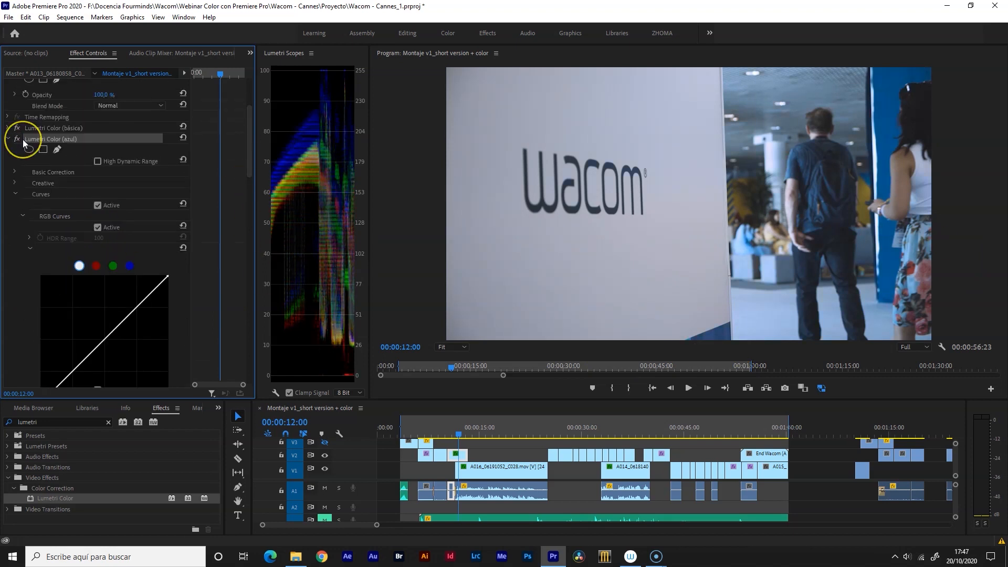
Step: Copy the Lumetri Color (azul) effect from the Wacom wall clip onto the flags clip at 00:00:09:13
click(441, 428)
click(442, 456)
click(8, 239)
click(458, 457)
click(50, 250)
key(ctrl+c)
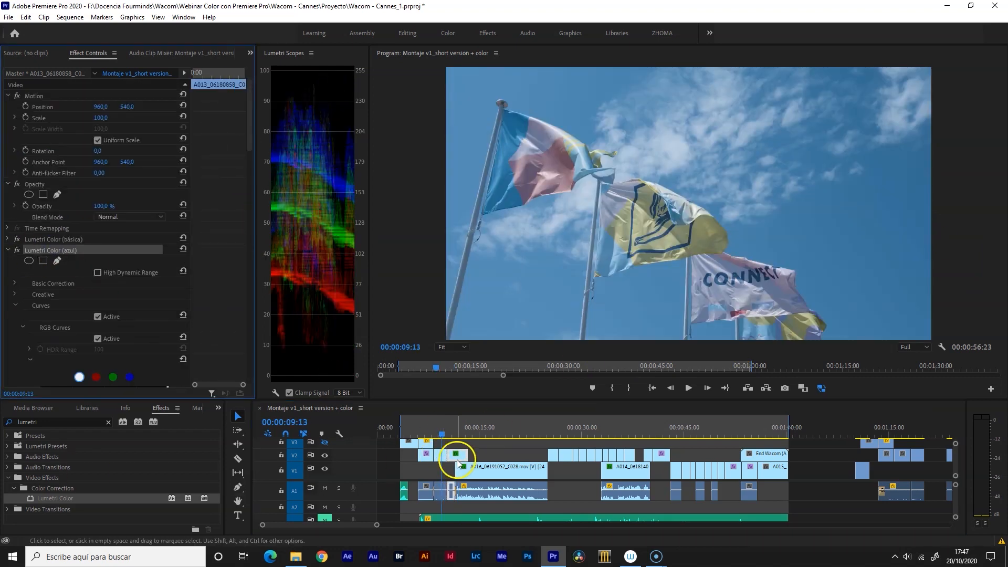
click(441, 457)
key(ctrl+v)
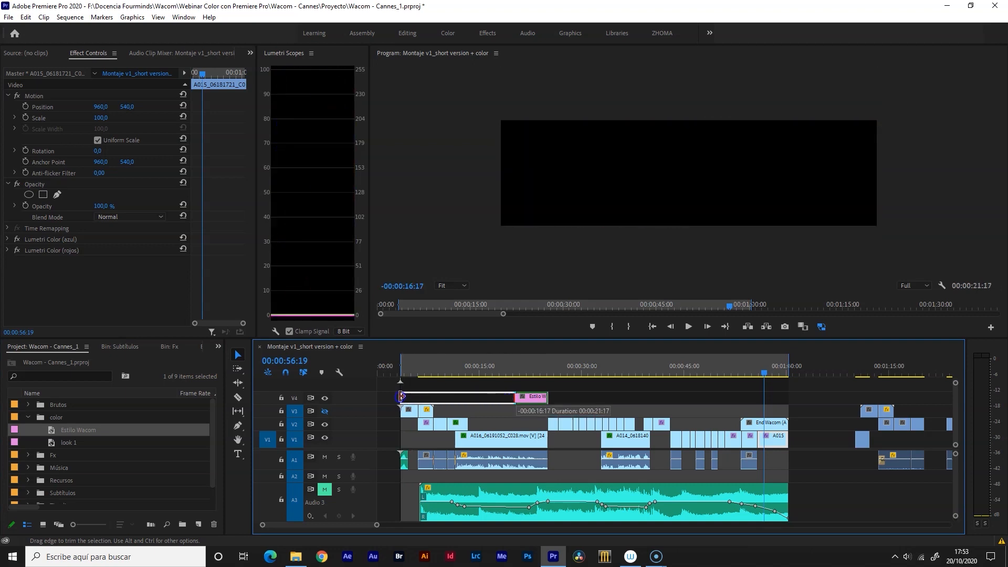
Step: Extend the start of the Estilo Wacom clip on V4 back to the beginning of the montage, for a duration of 00:00:21:17
drag(547, 398, 426, 394)
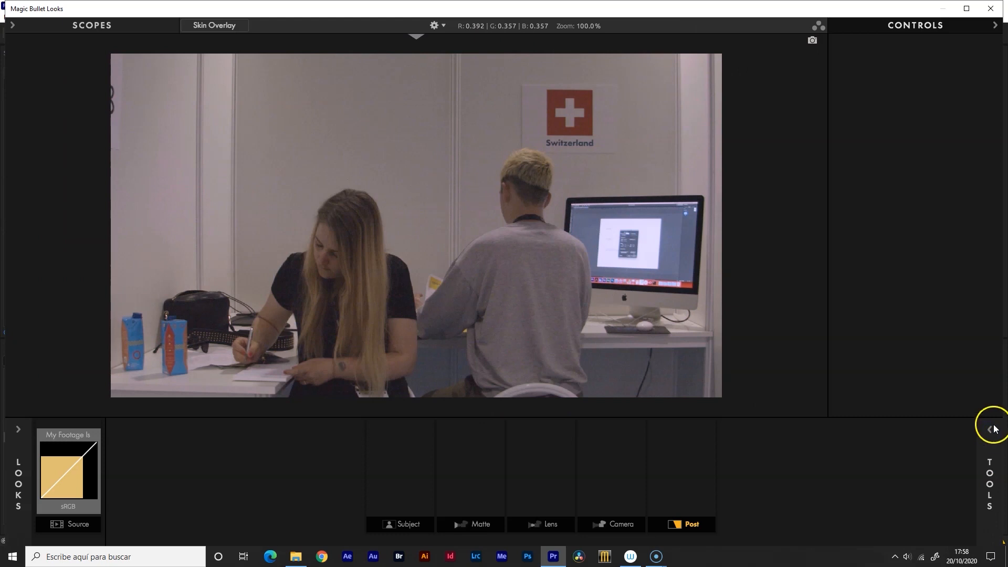
Step: In Magic Bullet Looks, try adding the Warm/Cool tool to the Switzerland shot's look and delete it
click(989, 428)
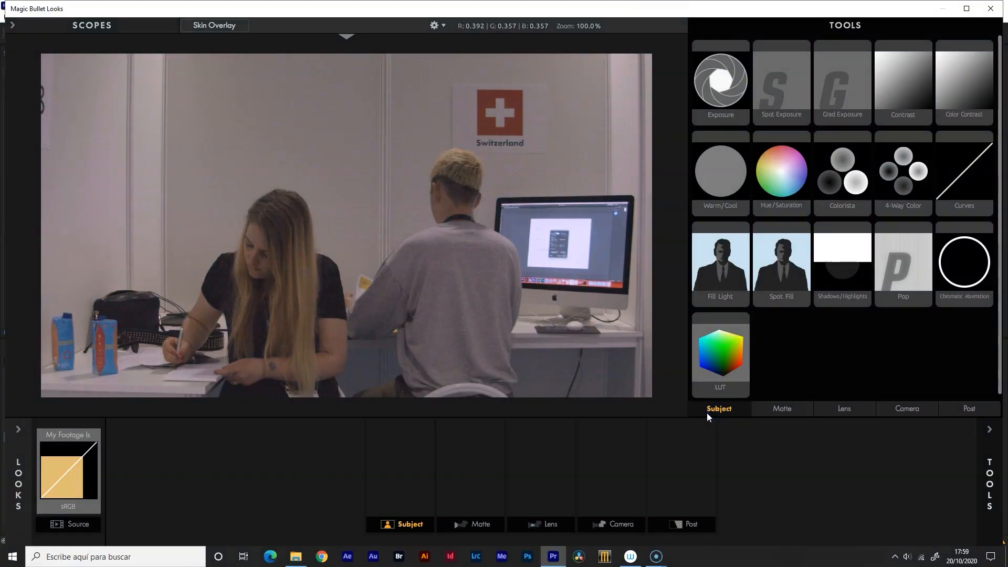
drag(720, 169, 483, 467)
key(Delete)
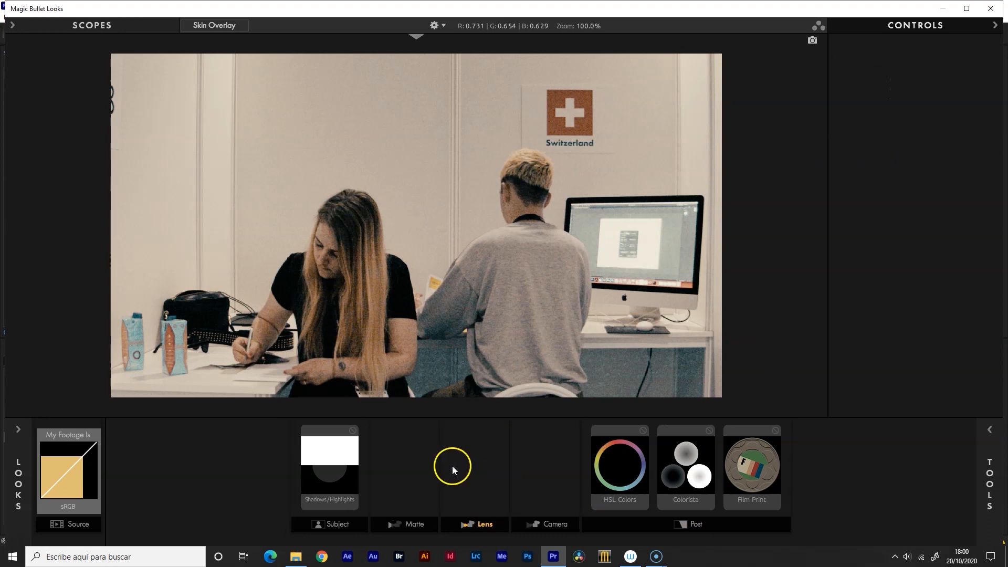
Step: Set the look's Shadows/Highlights tool to Shadows +0.61 and Highlights +1.00
click(335, 465)
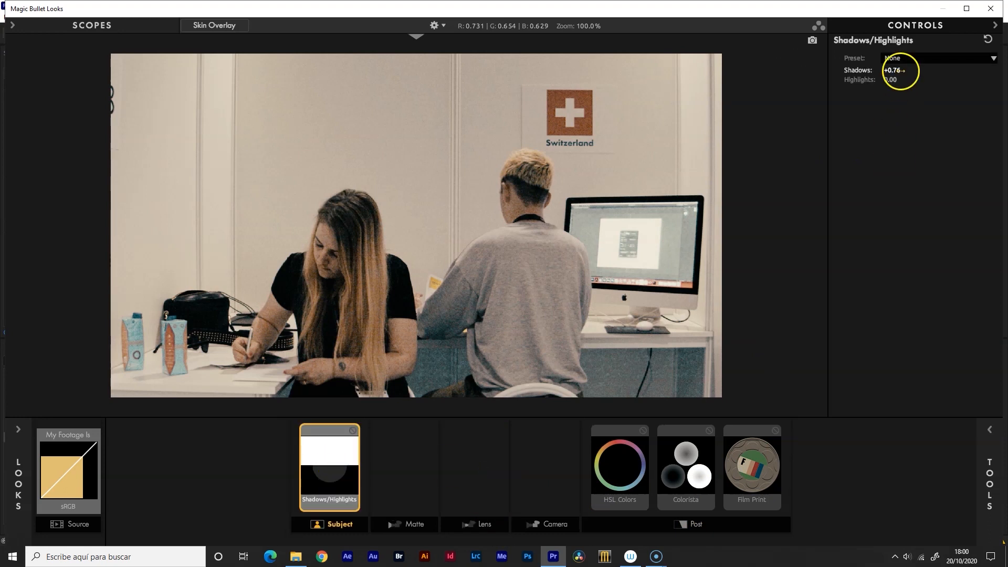
drag(896, 70, 1004, 81)
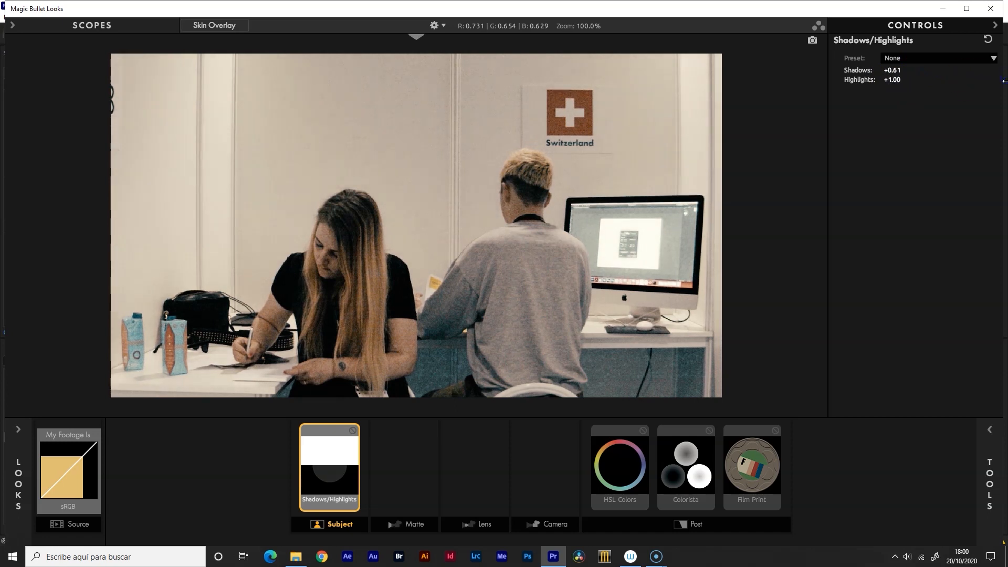
Step: Browse the Filters, Color Play and Enhancements looks and apply the TIL look from Enhancements
click(19, 458)
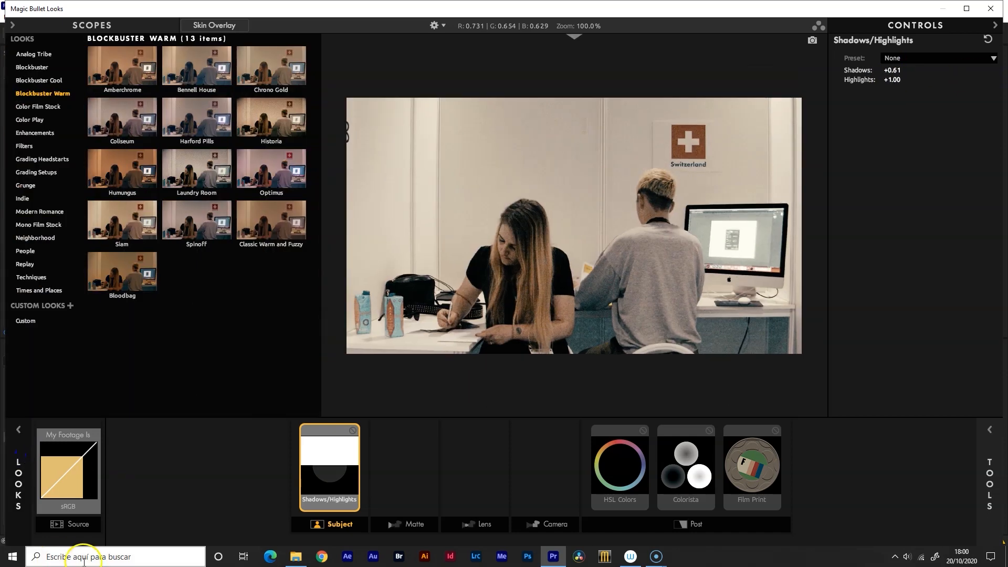
click(27, 146)
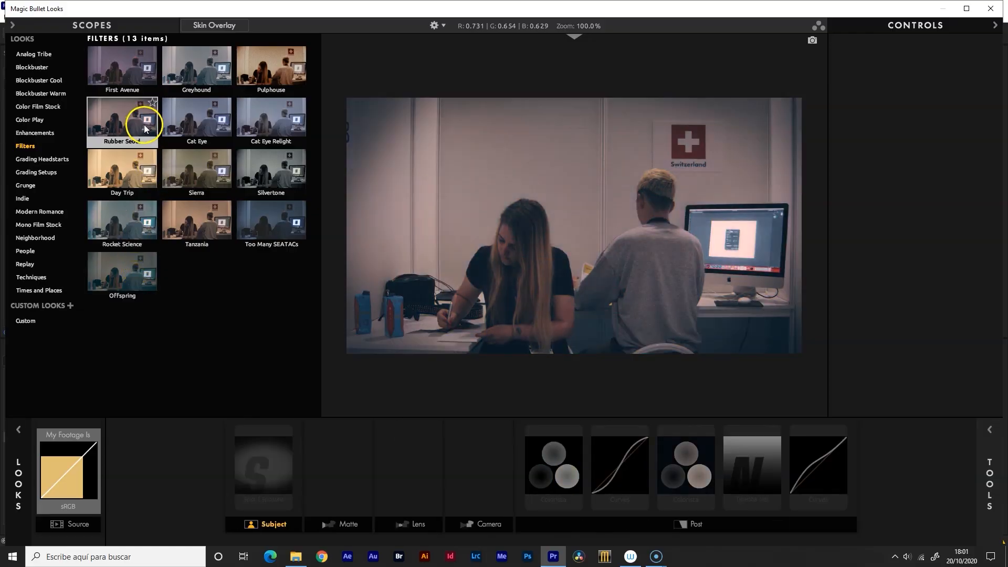
click(36, 116)
click(44, 133)
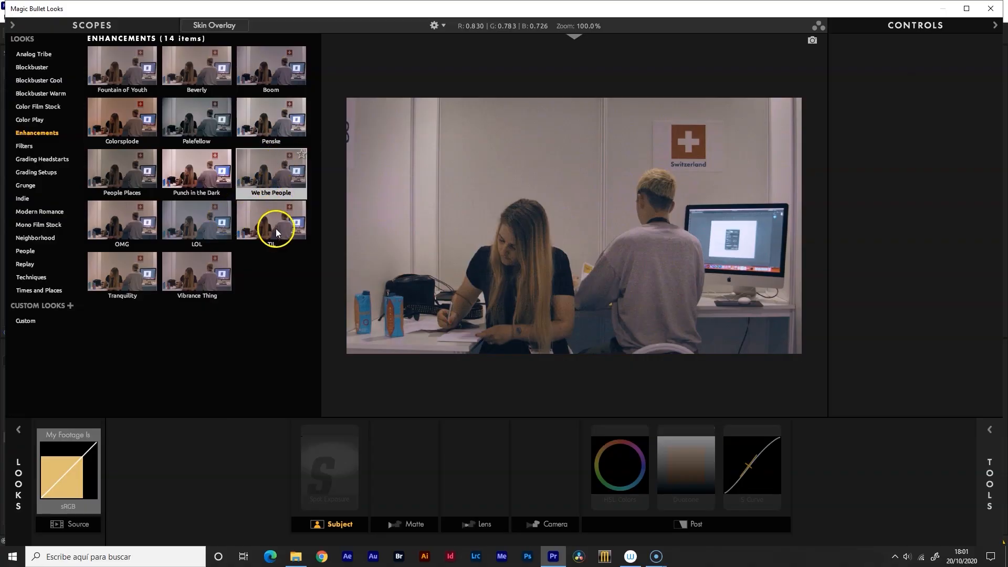
click(277, 232)
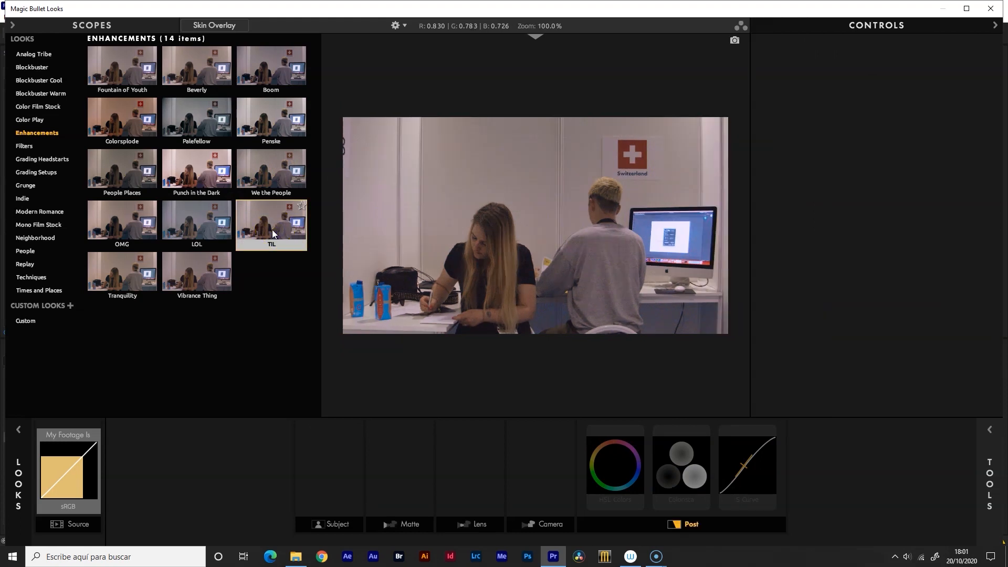
click(19, 430)
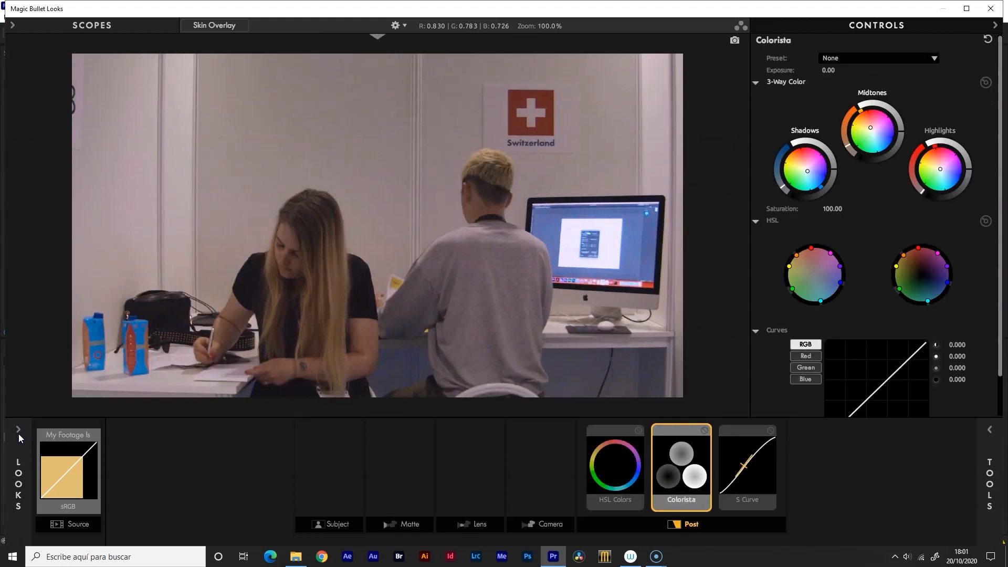
Step: Browse the Subject tools and delete the HSL Colors, Colorista and S Curve tools from the look
click(994, 479)
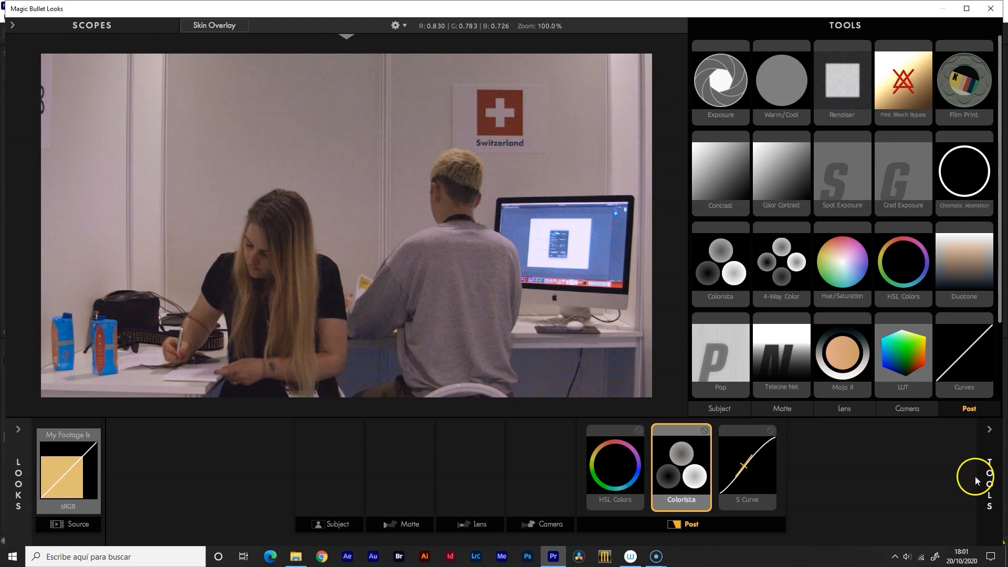
click(730, 415)
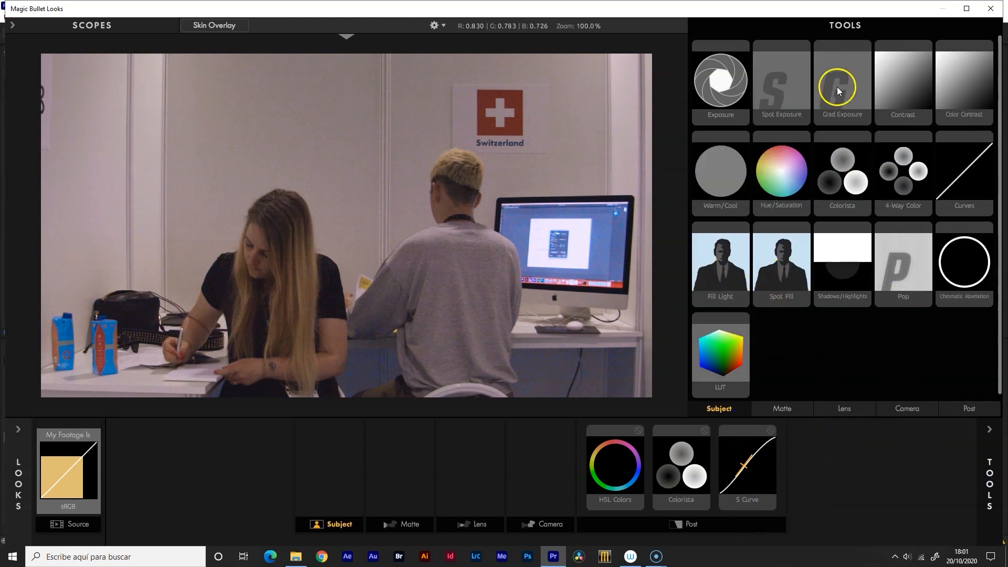
click(623, 467)
key(Delete)
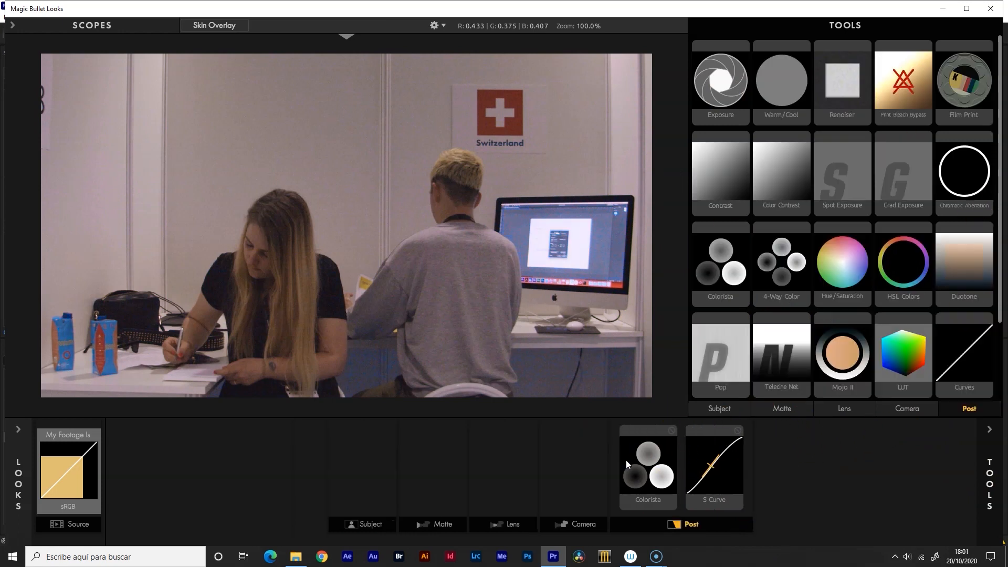
click(654, 462)
key(Delete)
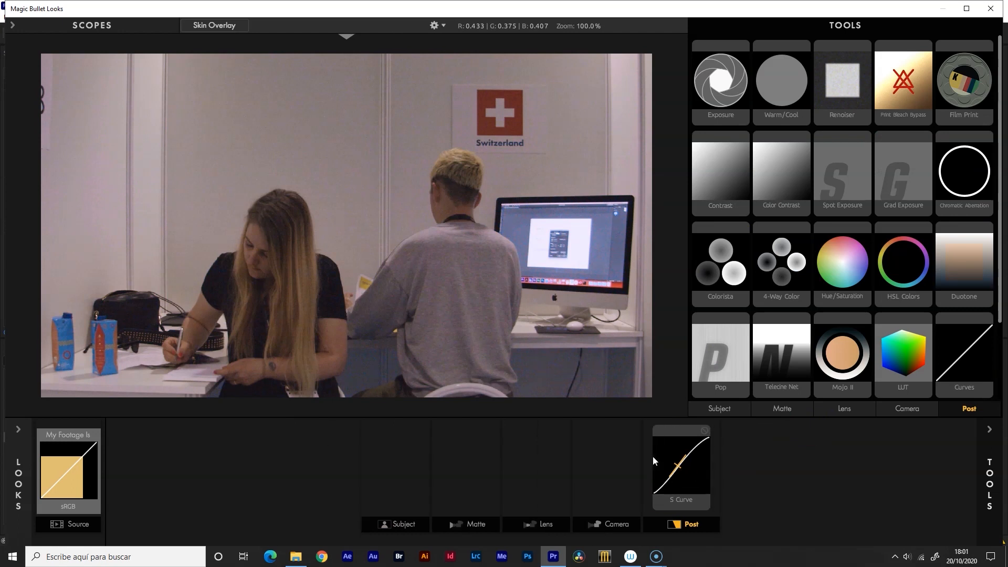
click(684, 465)
key(Delete)
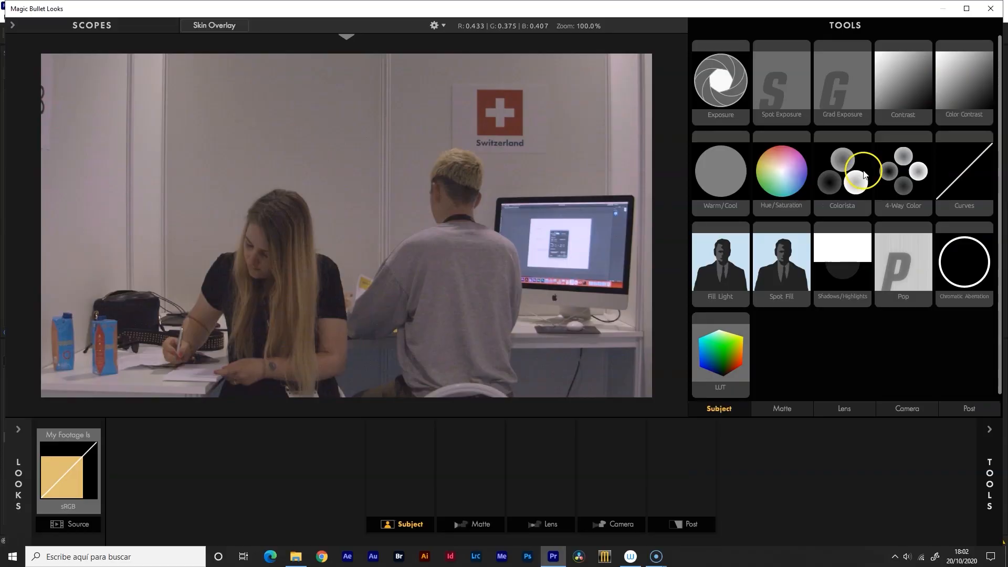
Step: Add a Spot Exposure tool to the Subject stage and set its Stops to +0.40
drag(784, 105, 398, 492)
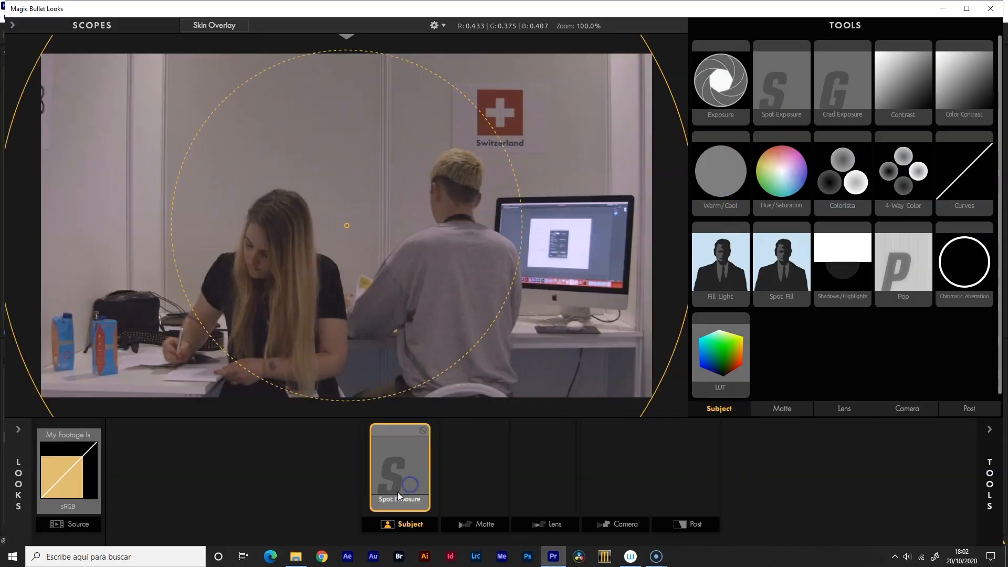
scroll(400, 288, up, 2)
scroll(402, 338, down, 8)
scroll(405, 339, up, 1)
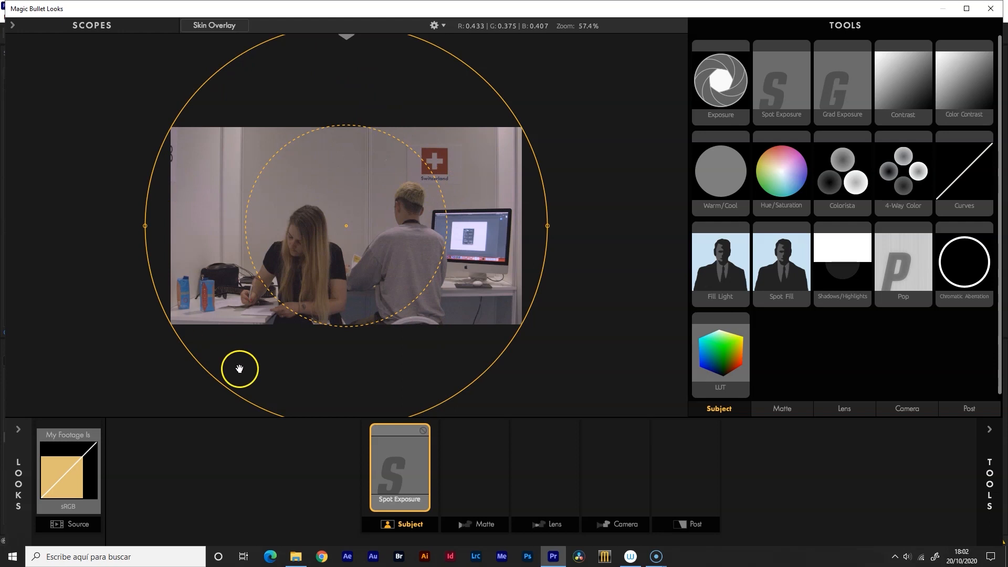
click(985, 433)
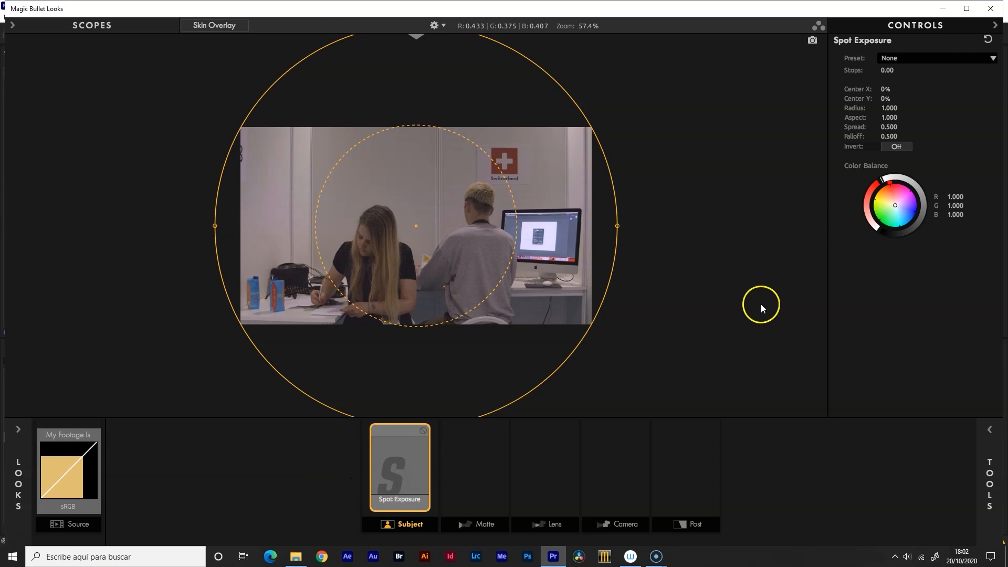
drag(886, 72, 887, 71)
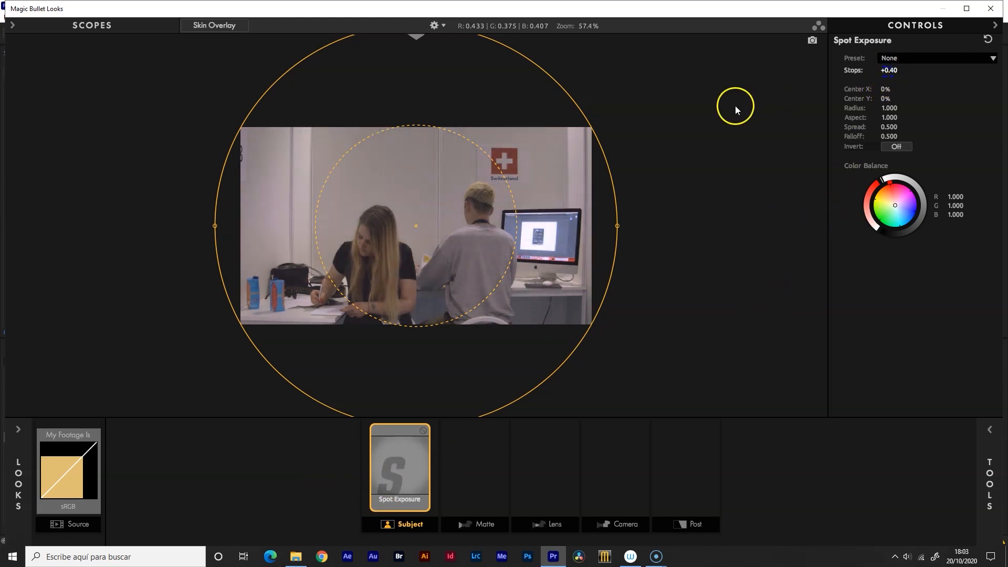
Step: Reshape the Spot Exposure ellipse around the standing man, with Center X about +14.8%, Center Y about +14.6% and Aspect about 0.630
mouse_move(481, 230)
mouse_down()
mouse_move(594, 216)
mouse_move(506, 163)
mouse_move(468, 237)
mouse_up()
drag(606, 233, 718, 234)
drag(547, 233, 510, 282)
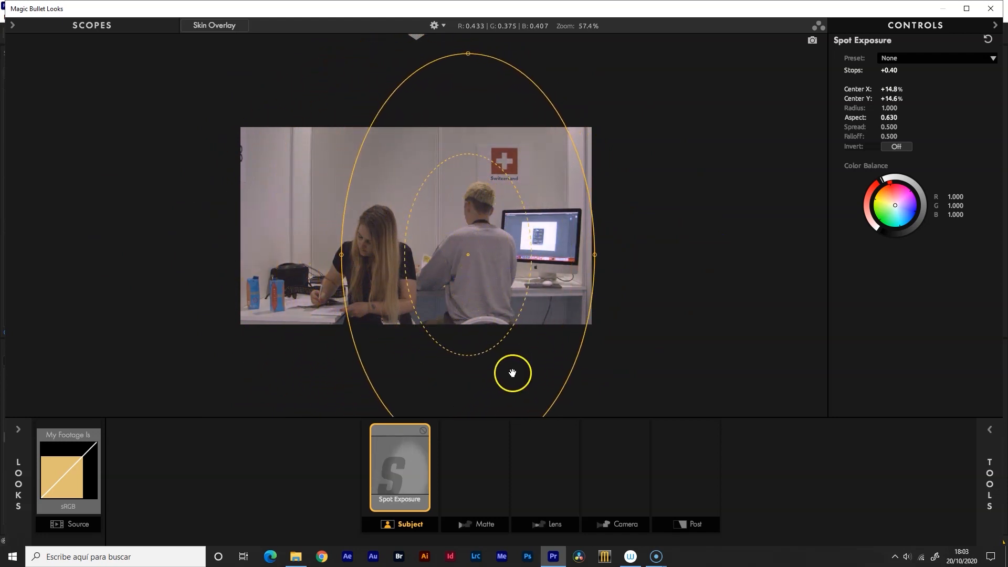
Step: Reshape the Spot Exposure into a near-circle with Radius about 0.643, Aspect about 0.980 and Center Y about +25.8%, and delete the tool
drag(468, 54, 461, 368)
mouse_move(461, 306)
mouse_down()
mouse_move(346, 271)
mouse_move(459, 303)
mouse_up()
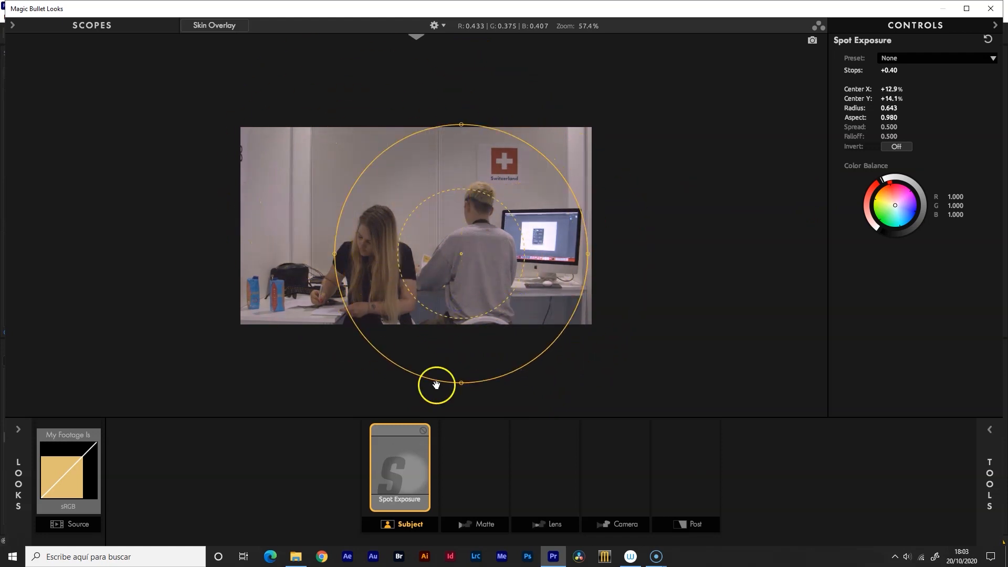
drag(465, 252, 487, 284)
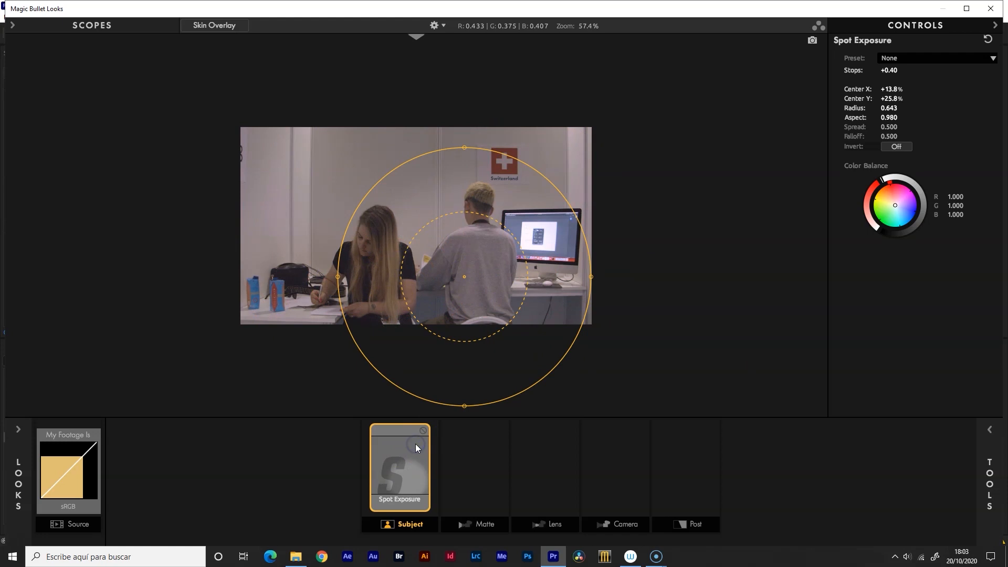
key(Delete)
Step: Add a Grad Exposure tool to the Subject stage and move its start point just above the frame, at Y1 about -63.0%
click(990, 481)
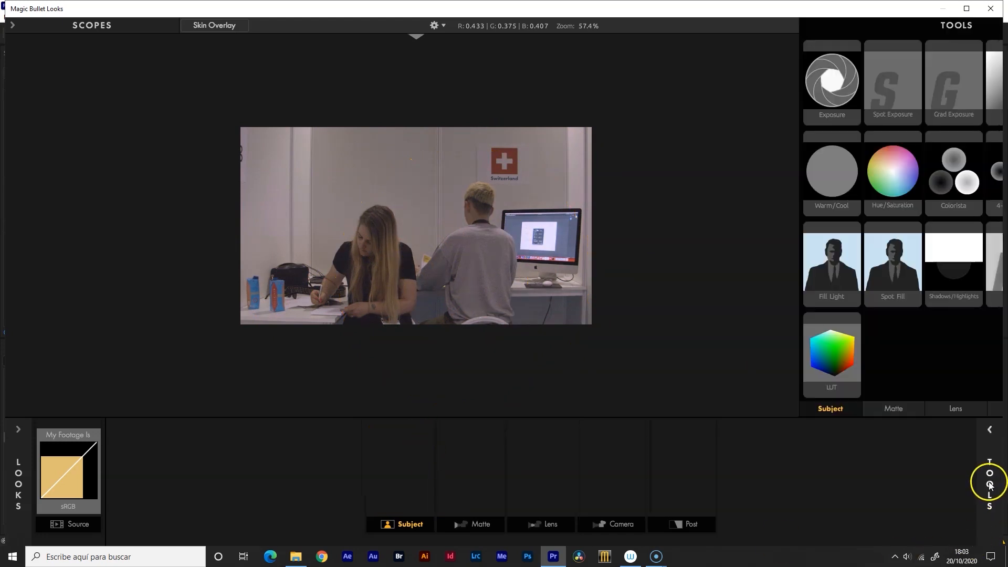
drag(852, 92, 432, 462)
drag(423, 121, 419, 101)
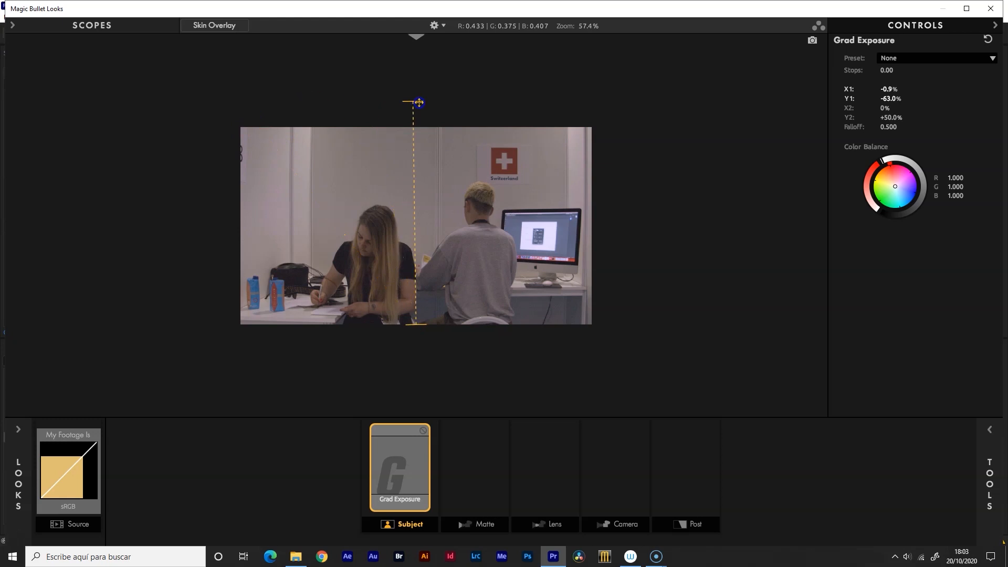
Step: Set the Grad Exposure Stops to +1.60 and move its end point below the frame, to X2 about -0.6% and Y2 about +70.2%
click(886, 70)
drag(887, 70, 894, 70)
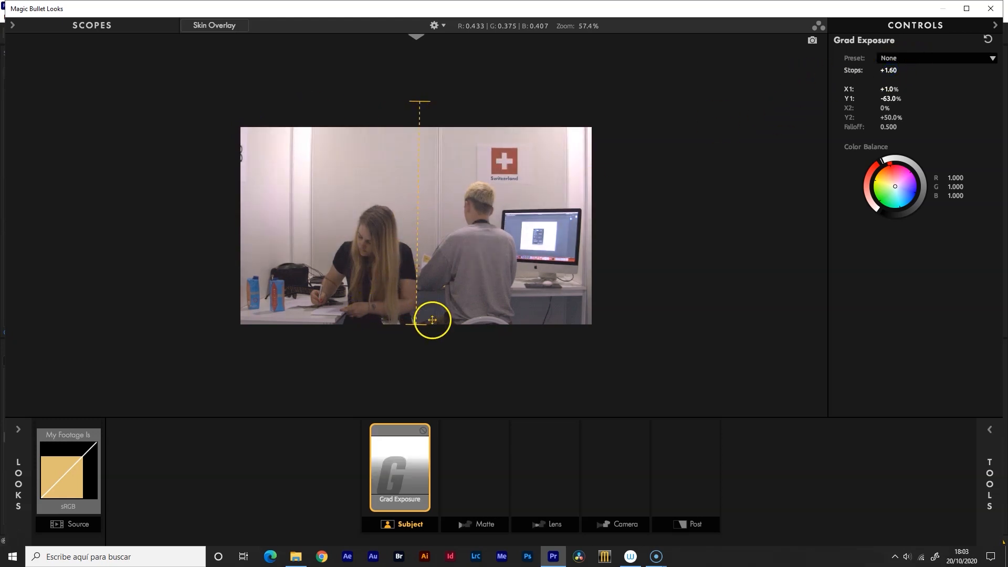
drag(422, 321, 415, 364)
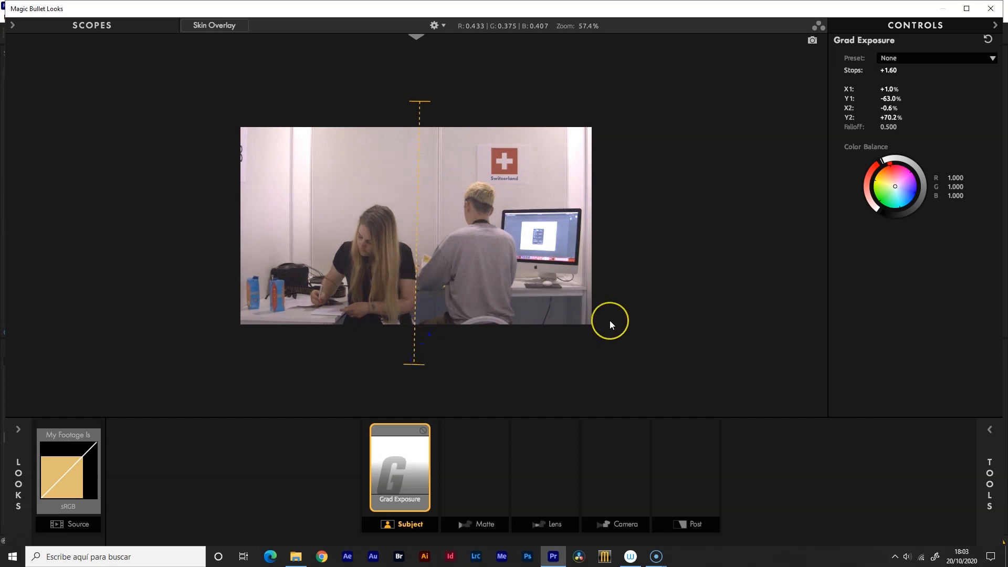
Step: Compare the shot with the Grad Exposure tool disabled and enabled several times
click(424, 431)
click(424, 431)
click(424, 430)
click(424, 431)
click(424, 431)
click(424, 431)
Step: Replace the Grad Exposure tool in the Subject stage with a Shadows/Highlights tool
click(992, 484)
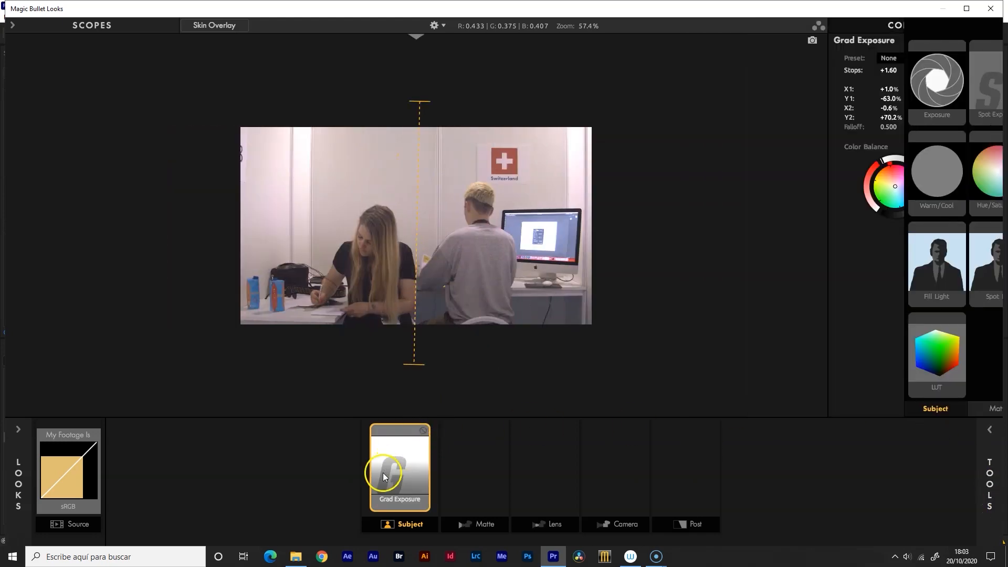
click(396, 469)
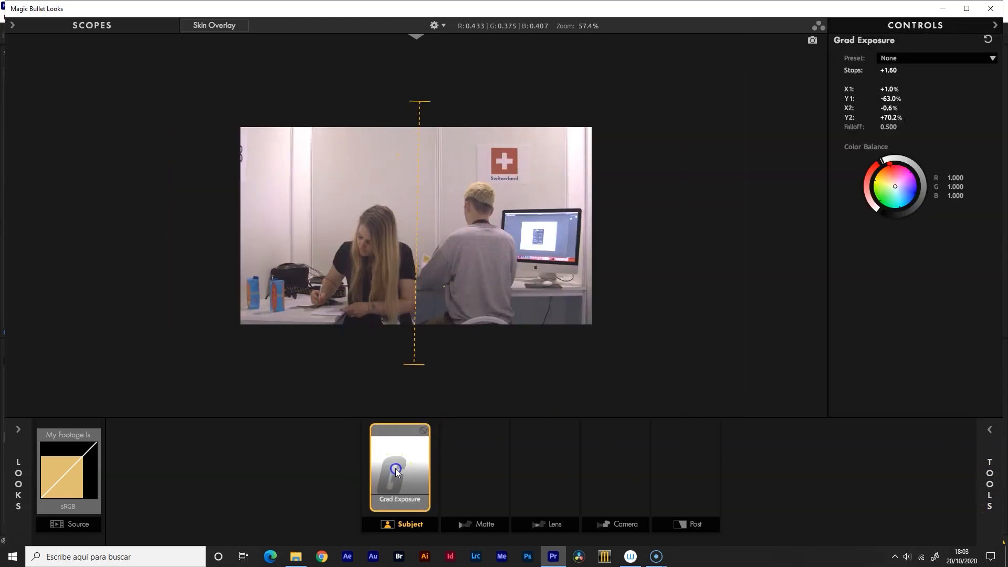
key(Delete)
click(1003, 507)
drag(845, 265, 418, 473)
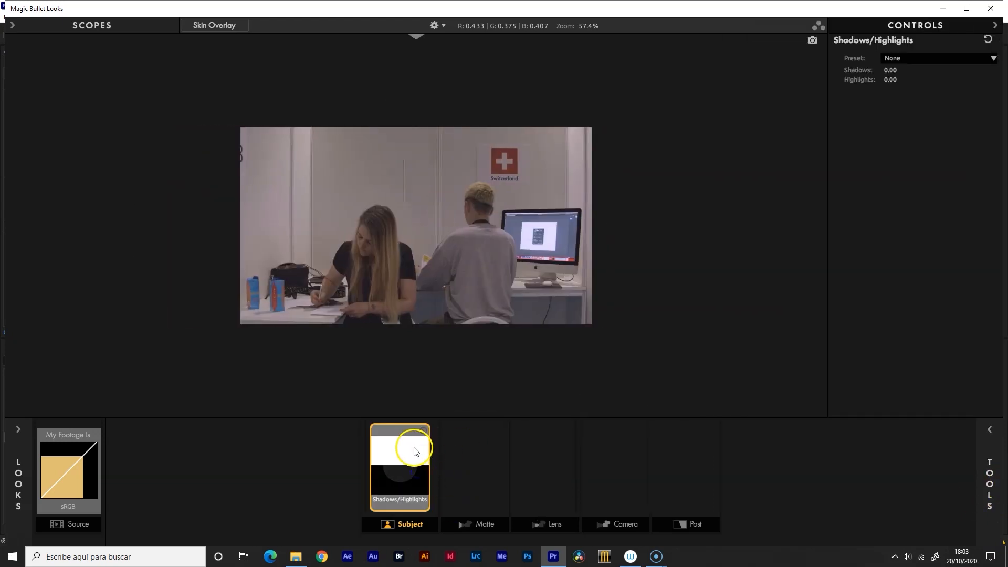
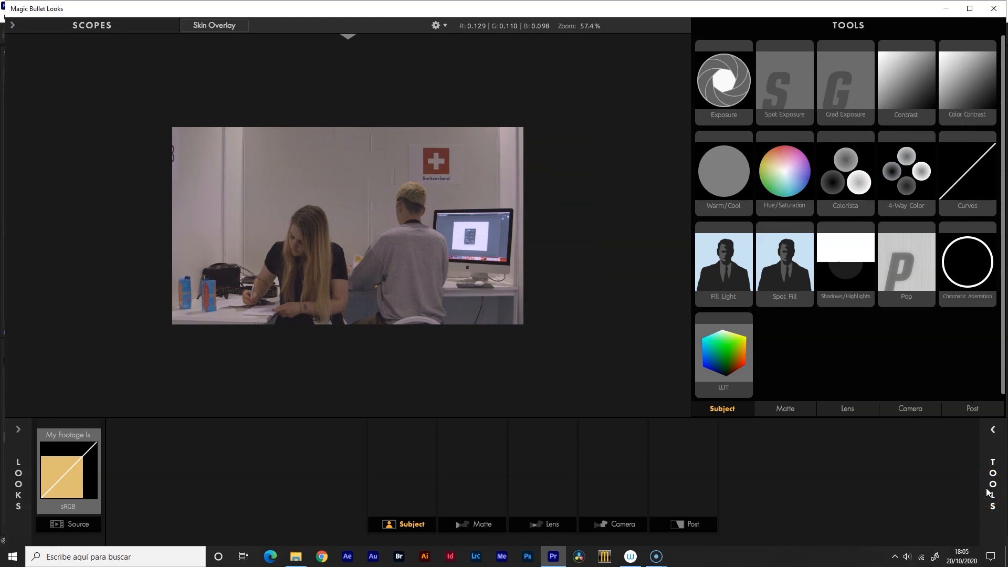
Step: Add a pale blue Color Filter (R 0.839, G 0.905, B 0.999) to the Matte stage with Exposure Compensation +1.00
click(783, 409)
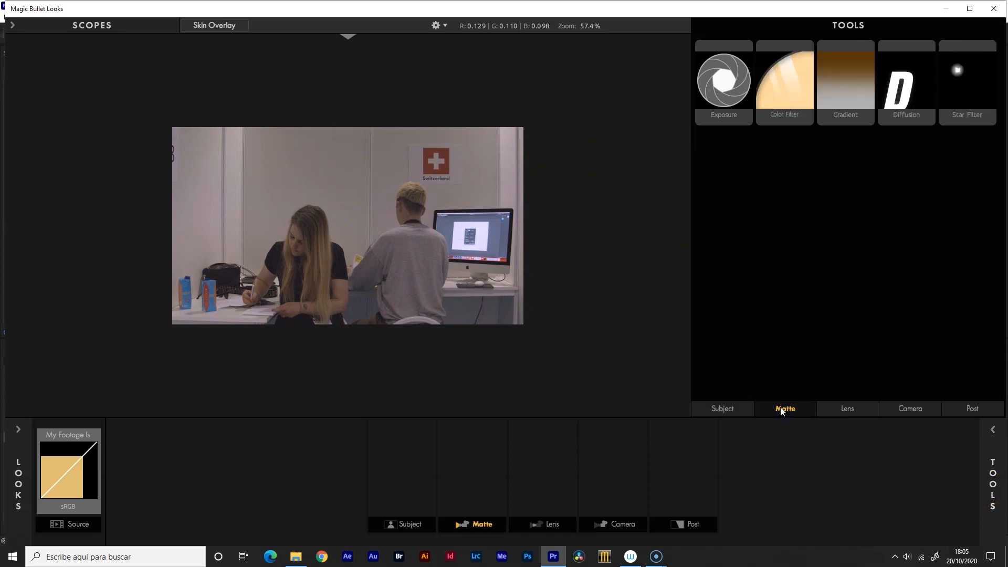
drag(784, 84, 471, 480)
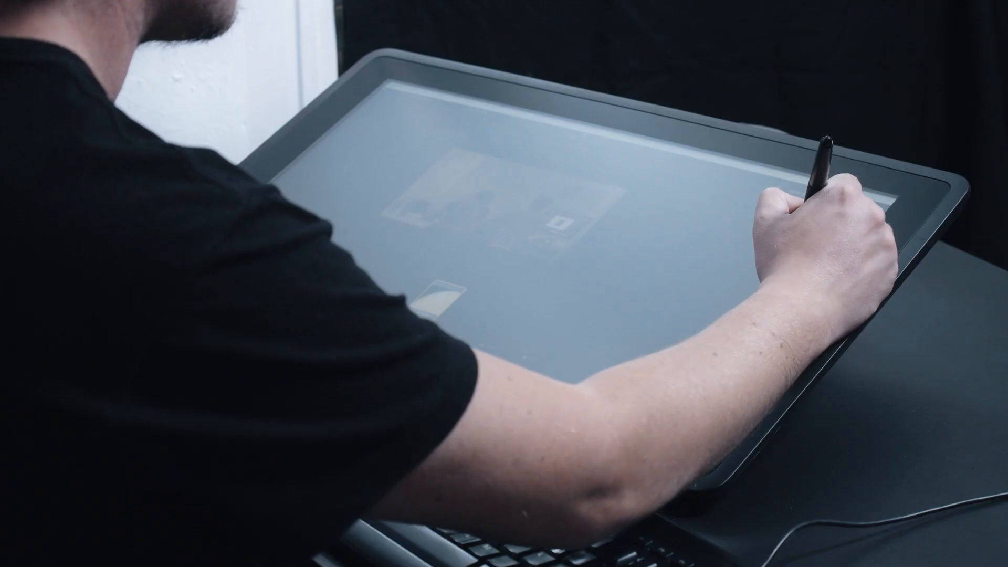
mouse_move(916, 132)
mouse_down()
mouse_move(897, 131)
mouse_move(923, 134)
mouse_move(906, 125)
mouse_up()
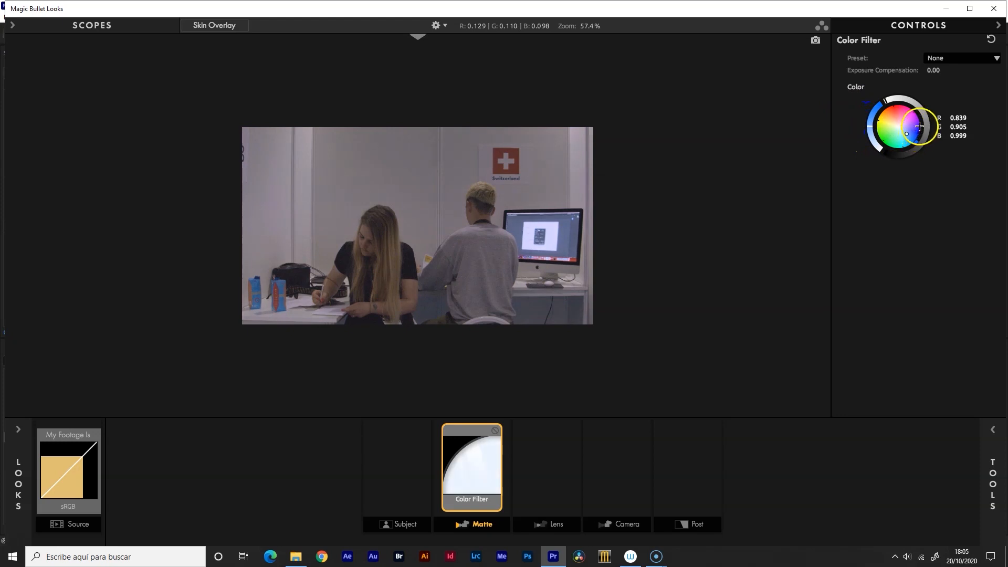
drag(935, 70, 935, 70)
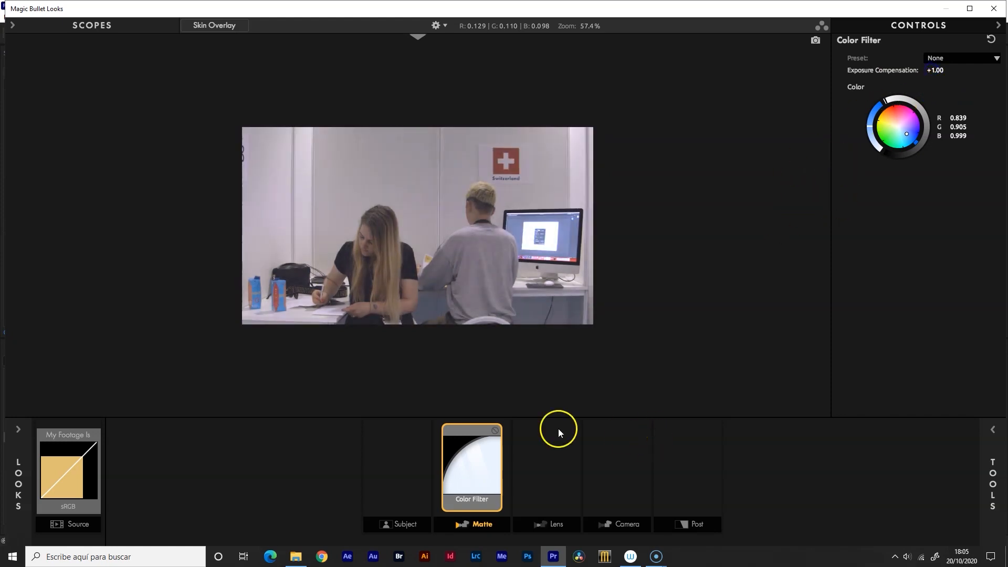
Step: Compare the shot with the Color Filter disabled and enabled, and delete the filter from the Matte stage
click(495, 430)
click(496, 430)
click(497, 429)
click(497, 429)
click(497, 429)
click(497, 429)
key(Delete)
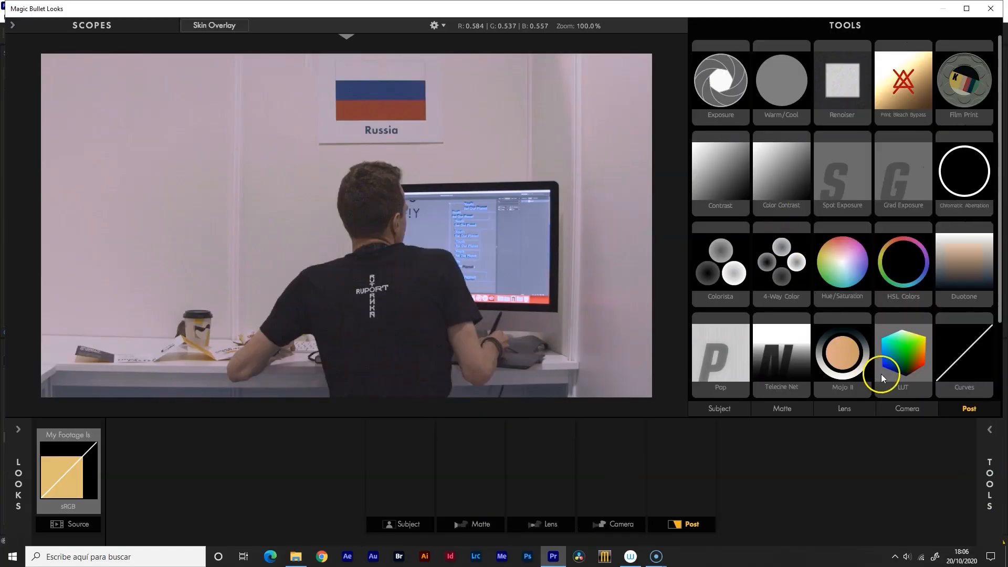
Step: Add a Gradient tool to the Matte stage and lay it horizontally, from X1 about -59.8% to X2 about +75.0%
click(782, 408)
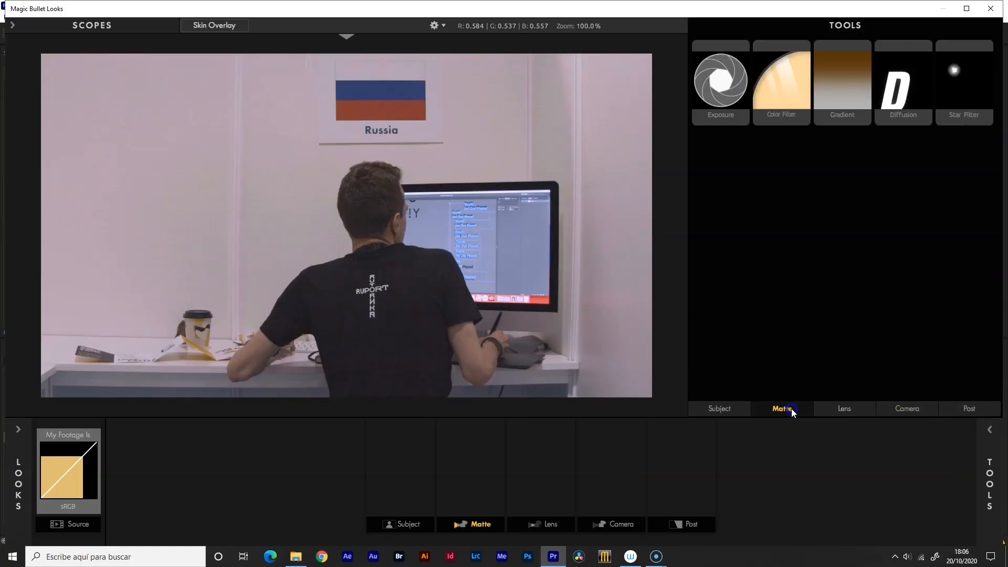
drag(838, 105, 472, 432)
drag(417, 48, 206, 126)
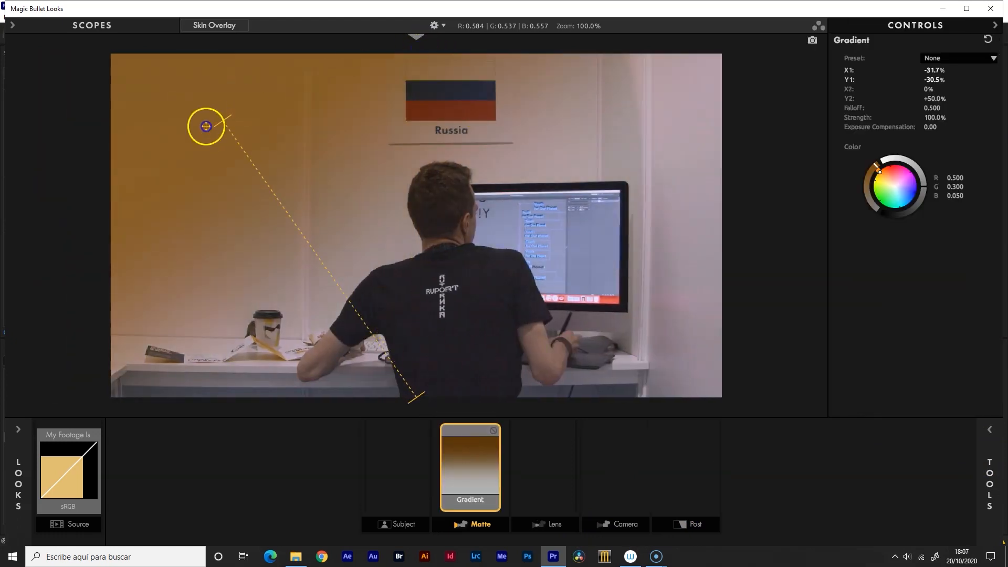
drag(415, 391, 875, 220)
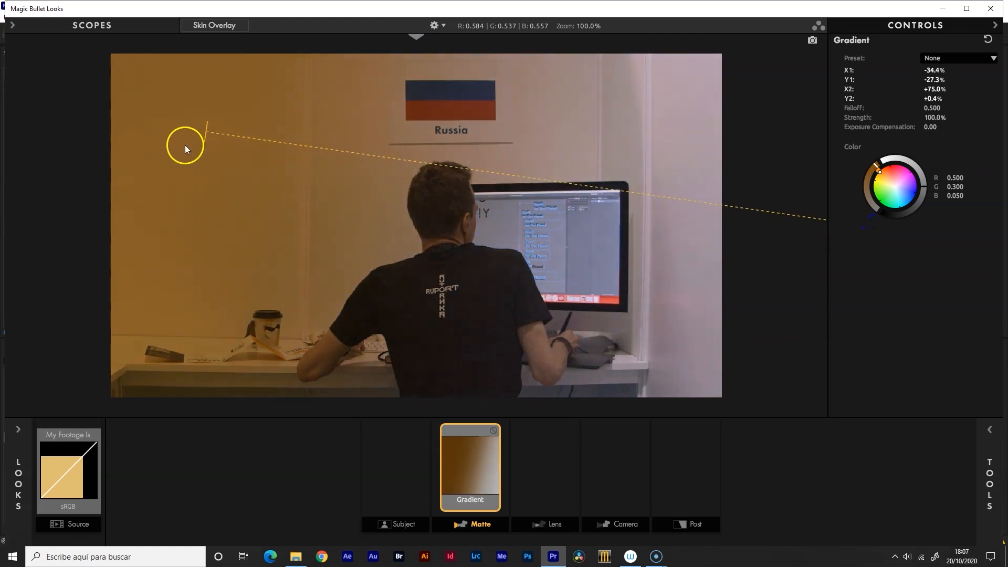
drag(188, 131, 83, 252)
Step: Narrow the Gradient to X1 about -18.5% and X2 about -2.8%, and color it green with R 0.285, G 0.500, B 0.346
scroll(308, 332, down, 3)
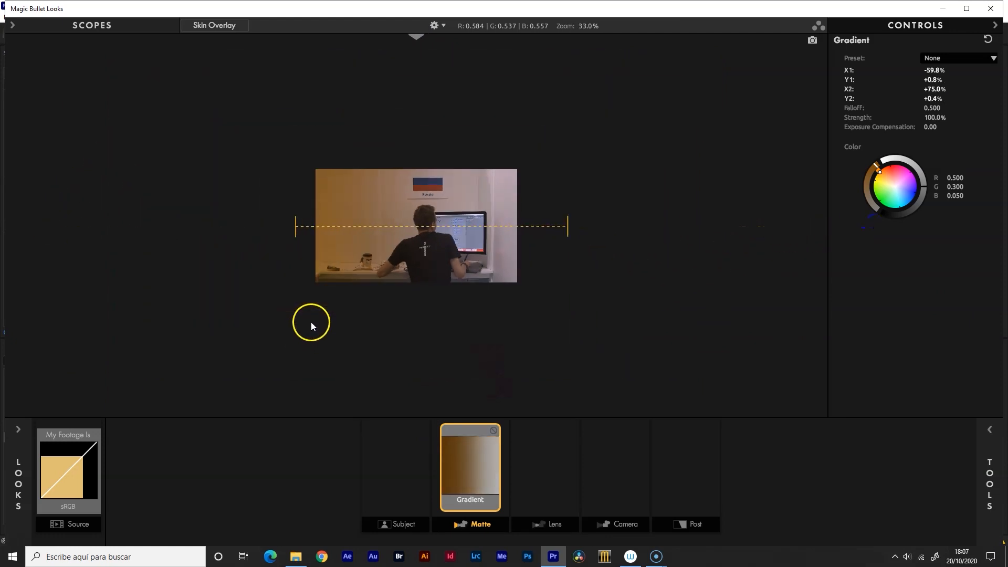
drag(553, 229, 604, 246)
drag(298, 229, 131, 218)
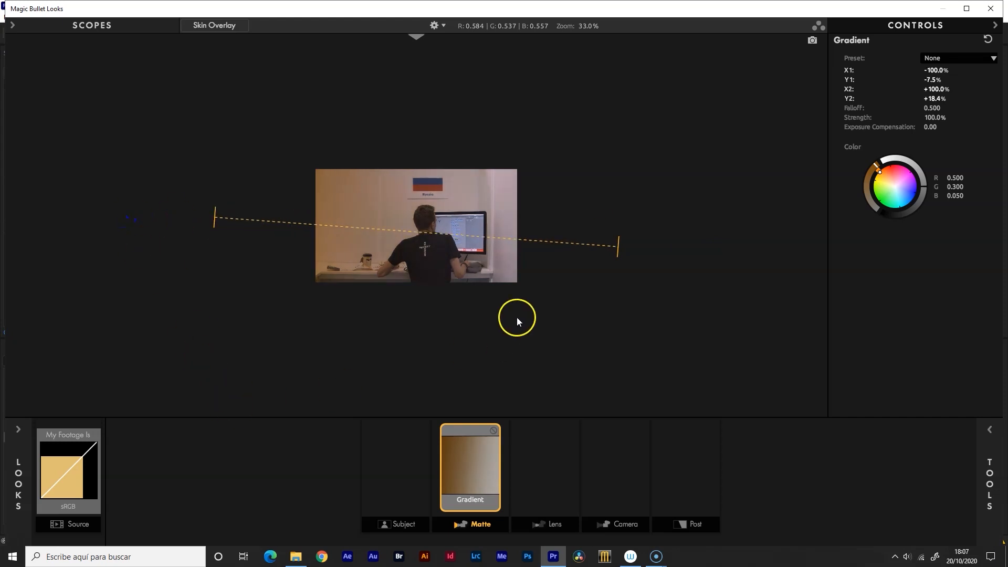
drag(627, 247, 412, 223)
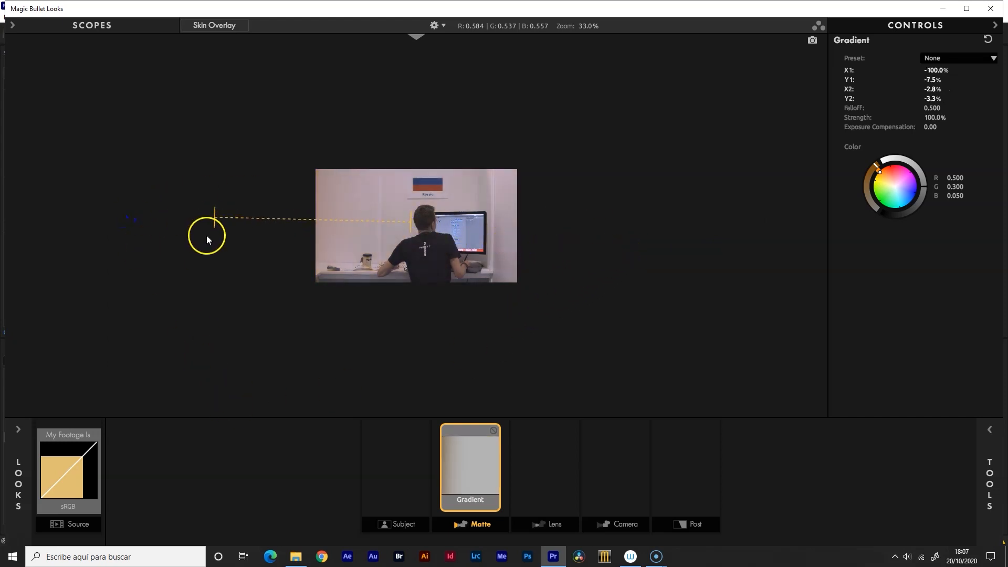
drag(218, 217, 375, 221)
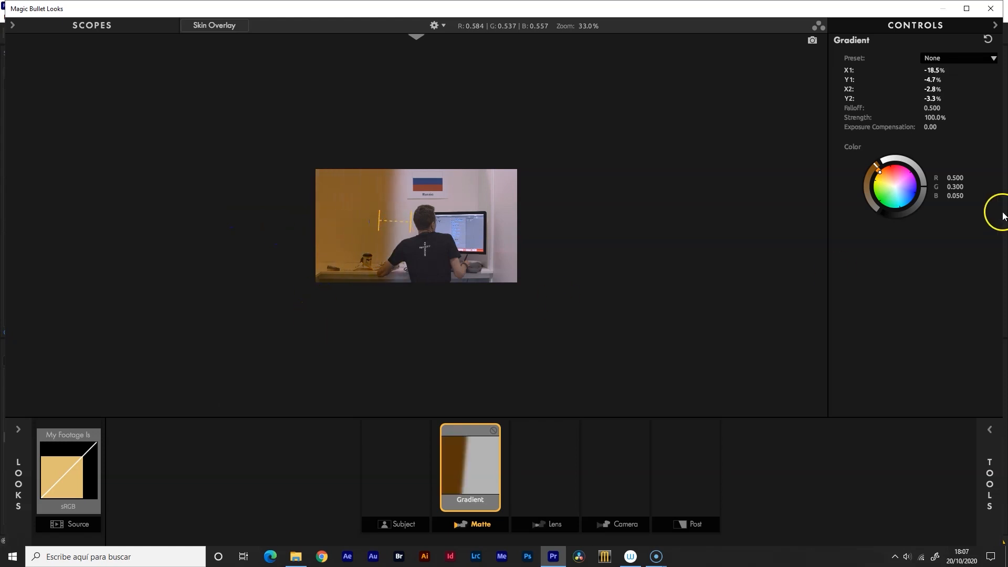
drag(910, 195, 888, 200)
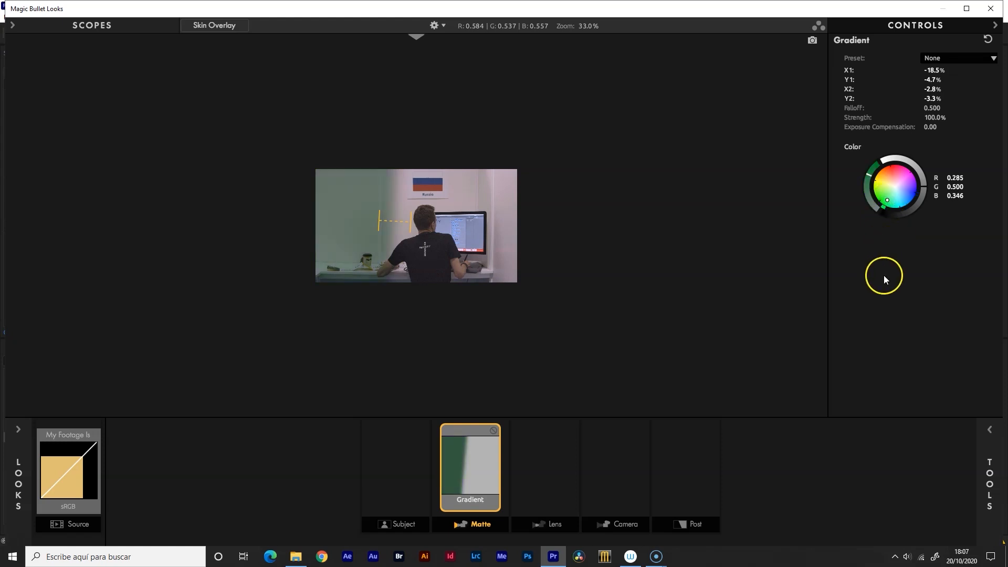
Step: Replace the Gradient tool in the Matte stage with a Diffusion tool
key(Delete)
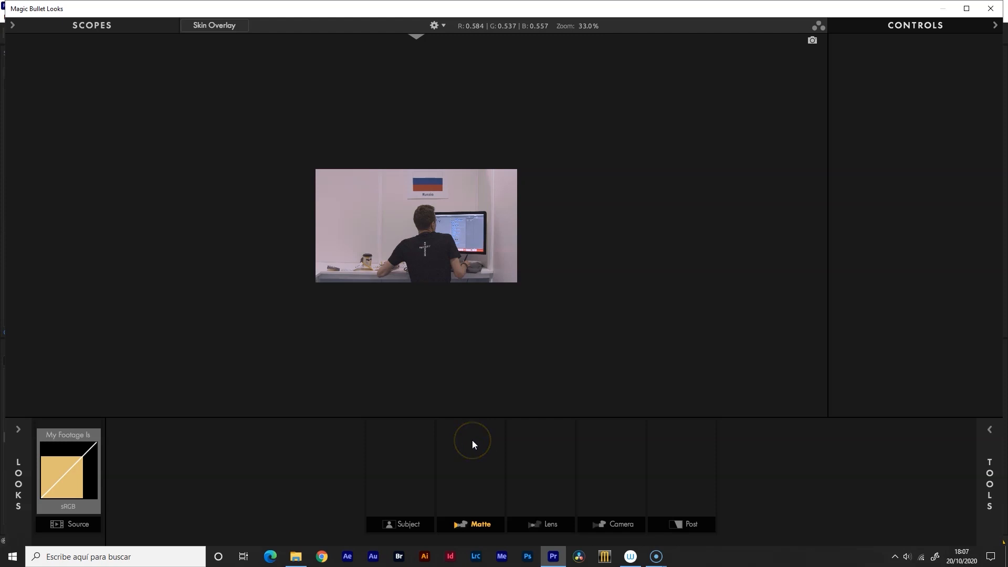
click(990, 507)
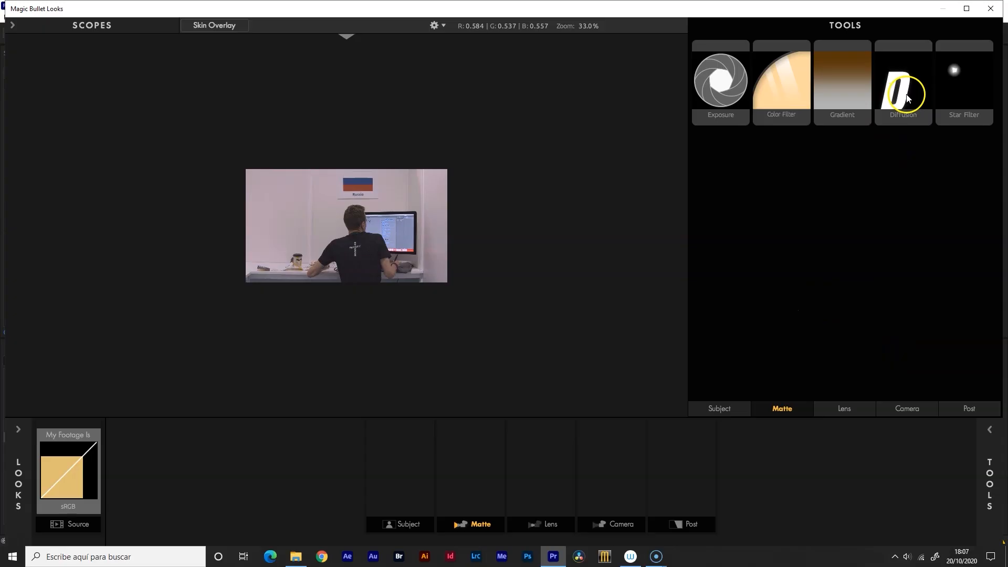
drag(907, 98, 477, 474)
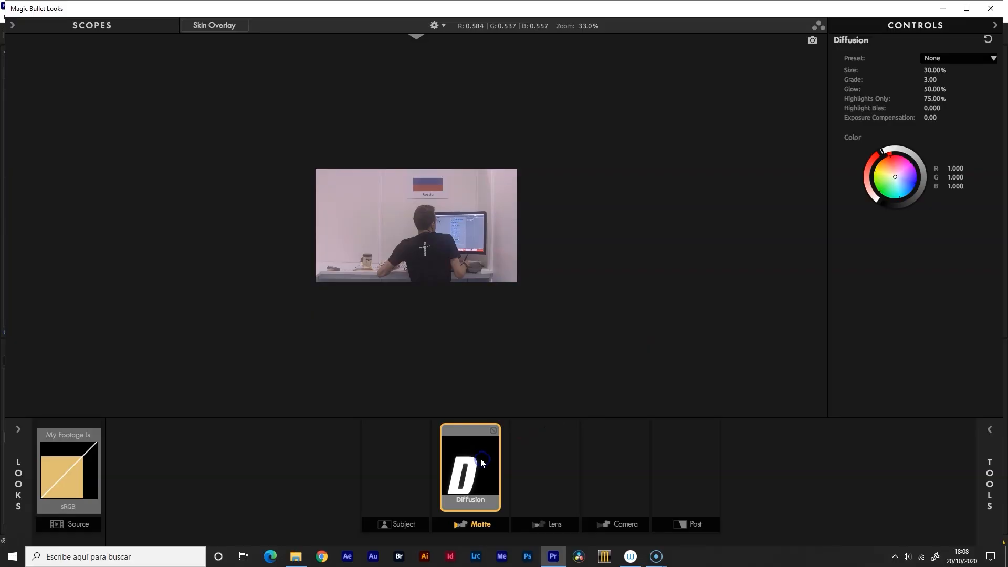
Step: Delete the Diffusion tool and add a Lens Distortion tool to the Lens stage
key(Delete)
click(482, 462)
click(840, 408)
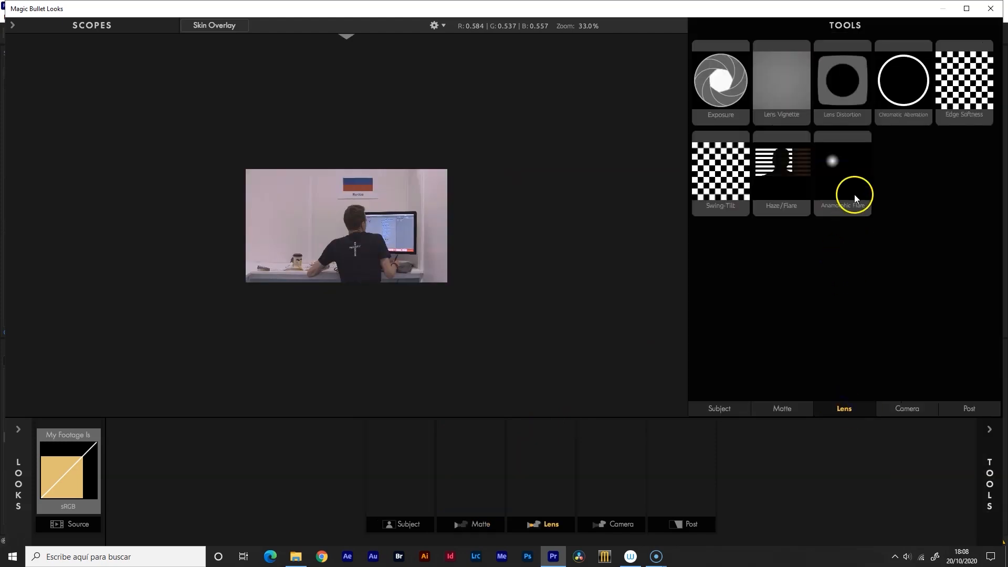
drag(839, 97, 534, 478)
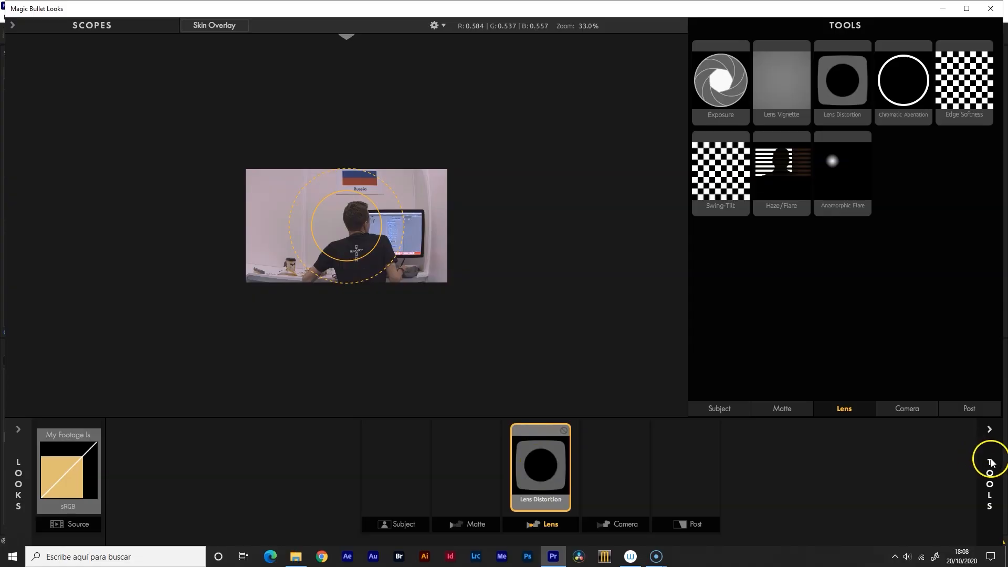
Step: Lower the Lens Distortion tool's Distortion value to about -4.5%
click(990, 463)
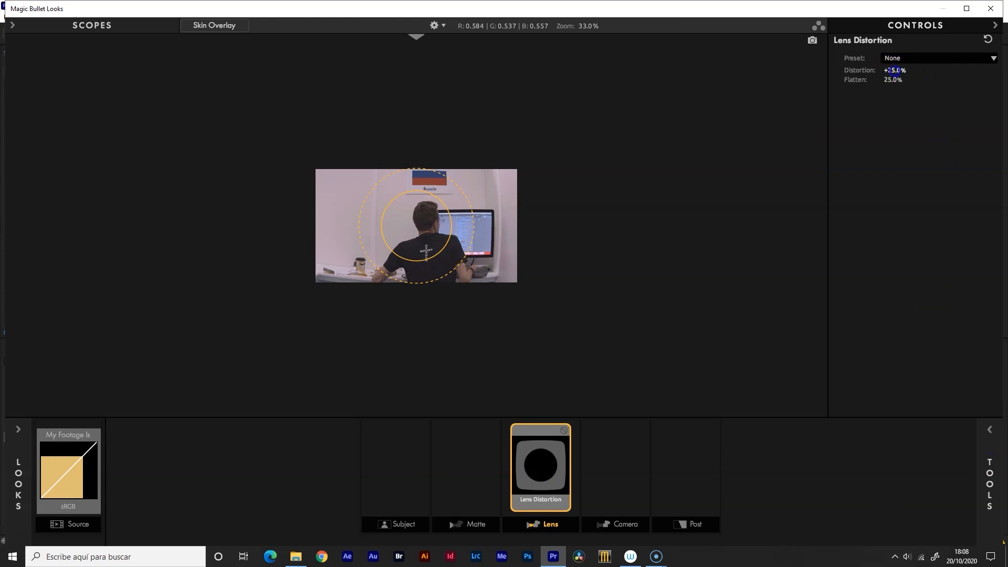
drag(927, 70, 788, 61)
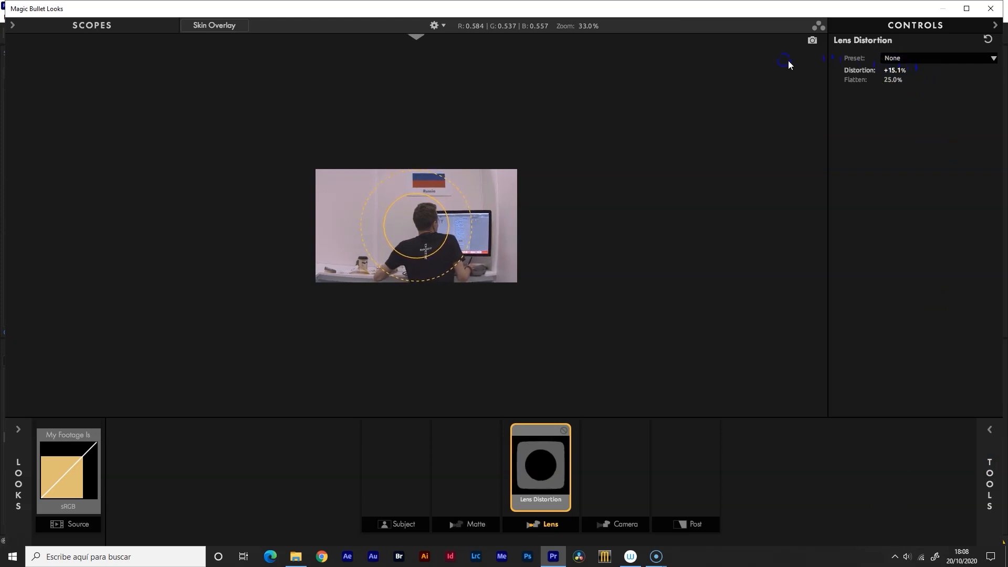
drag(858, 69, 820, 62)
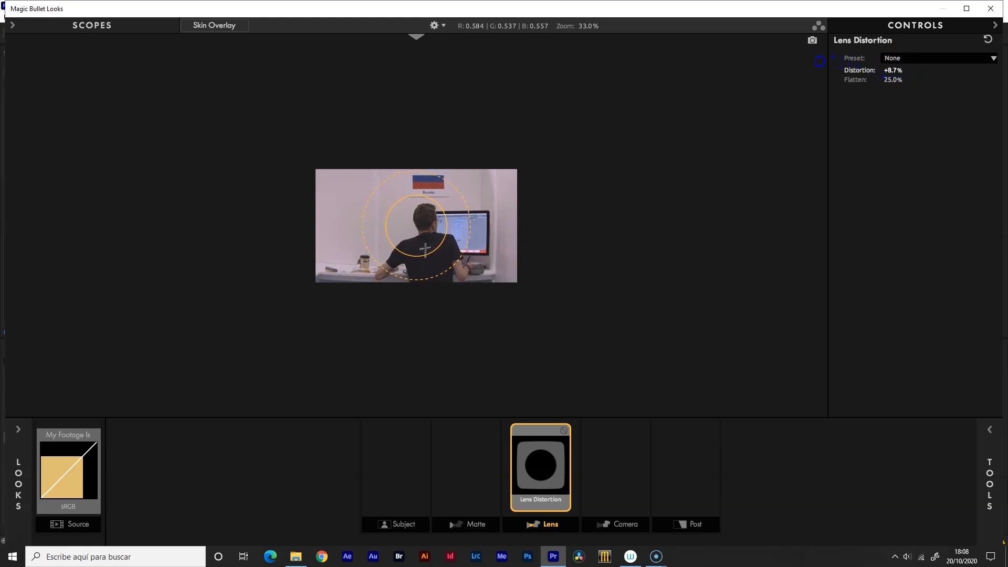
drag(895, 70, 733, 61)
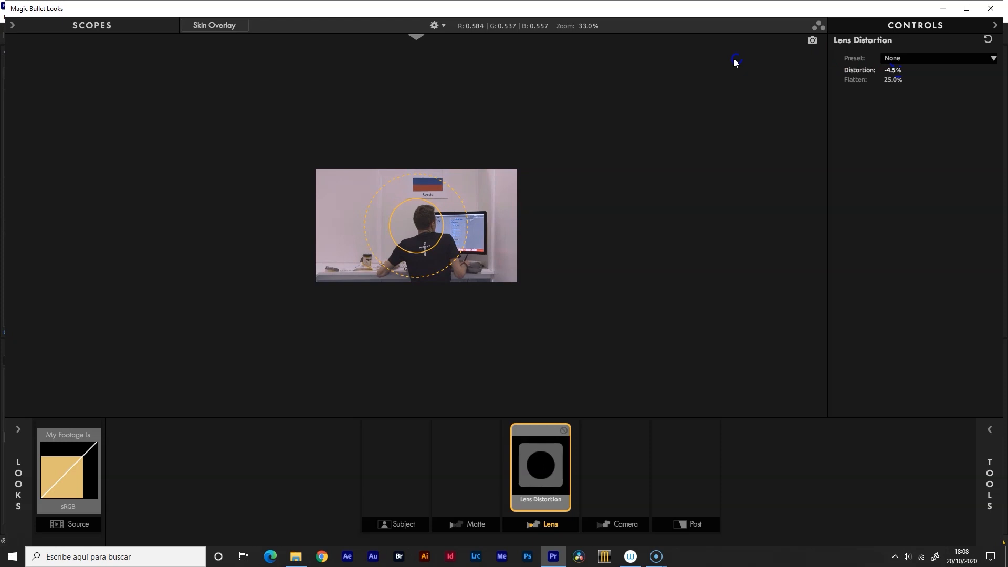
Step: Compare the shot with Lens Distortion disabled and enabled, and remove the tool from the look
click(565, 430)
click(565, 430)
click(565, 430)
click(565, 430)
click(564, 431)
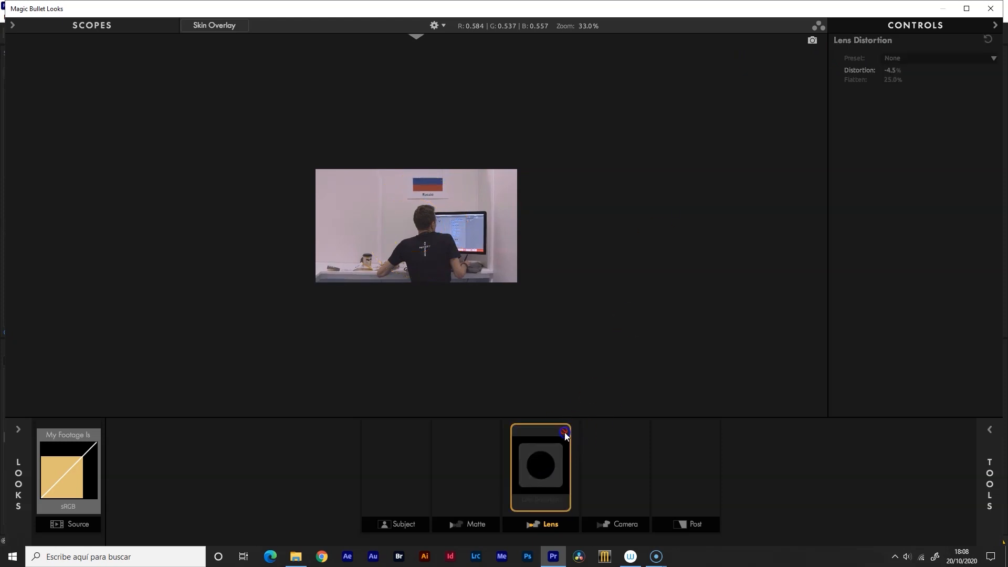
click(564, 432)
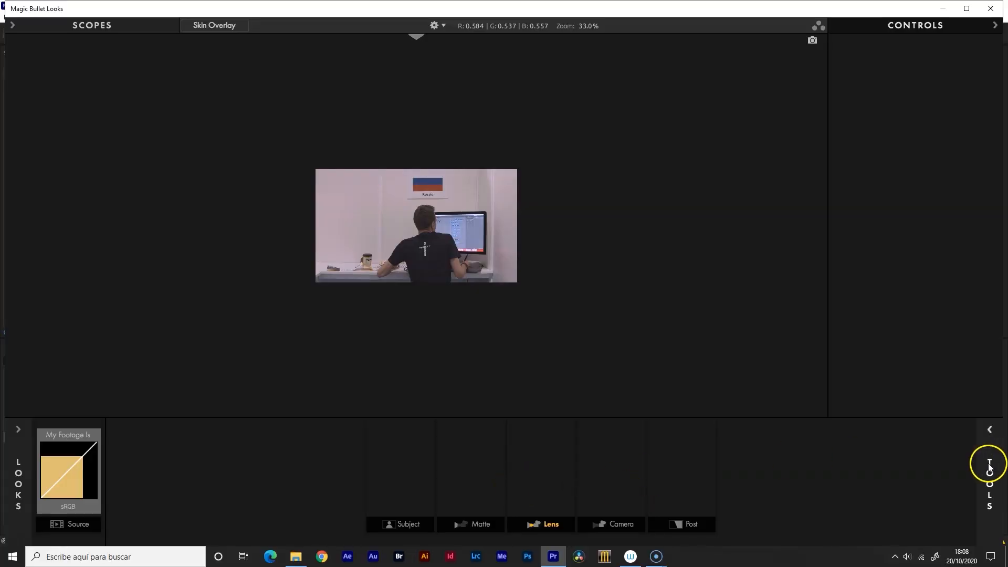
click(990, 467)
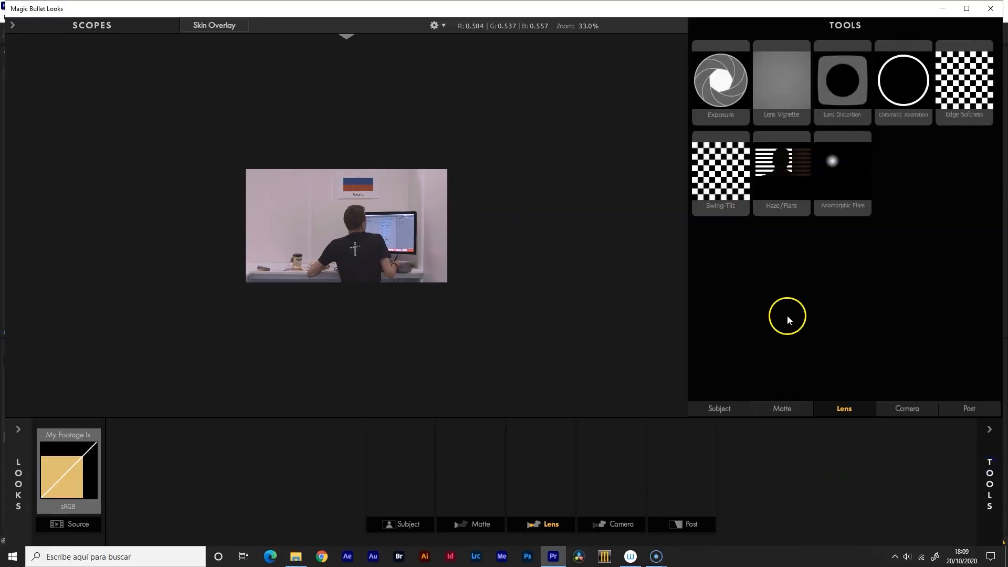
Step: Try a Swing-Tilt tool in the Lens stage, tilting its focus line diagonally across the man, and delete it
drag(720, 173, 531, 469)
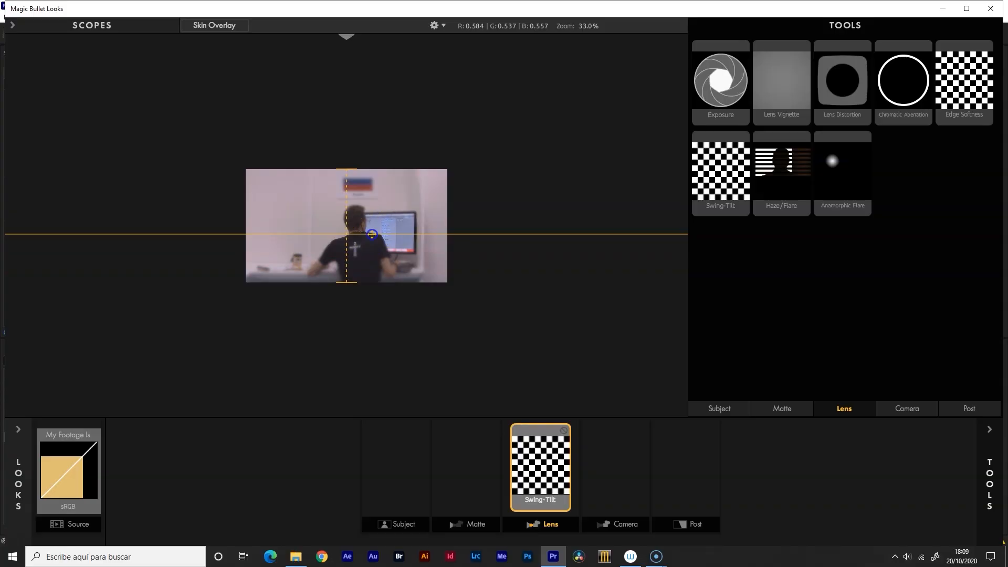
mouse_move(371, 235)
mouse_down()
mouse_move(371, 207)
mouse_move(374, 247)
mouse_move(382, 230)
mouse_up()
drag(355, 179, 392, 206)
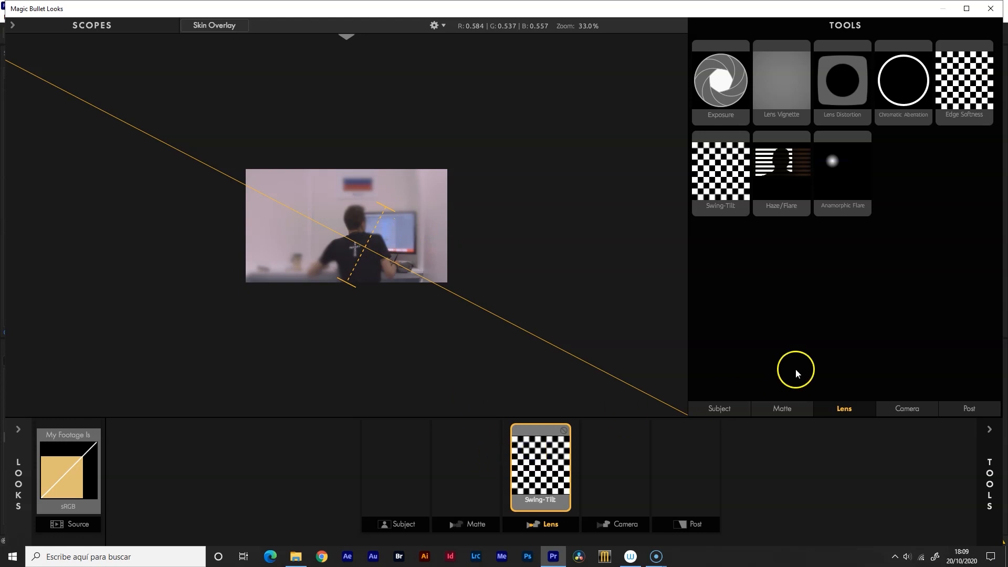
key(Delete)
Step: Try an Edge Softness tool in the Lens stage, narrowing its circle to an ellipse and shifting it toward the monitor, and delete it
drag(944, 94, 547, 473)
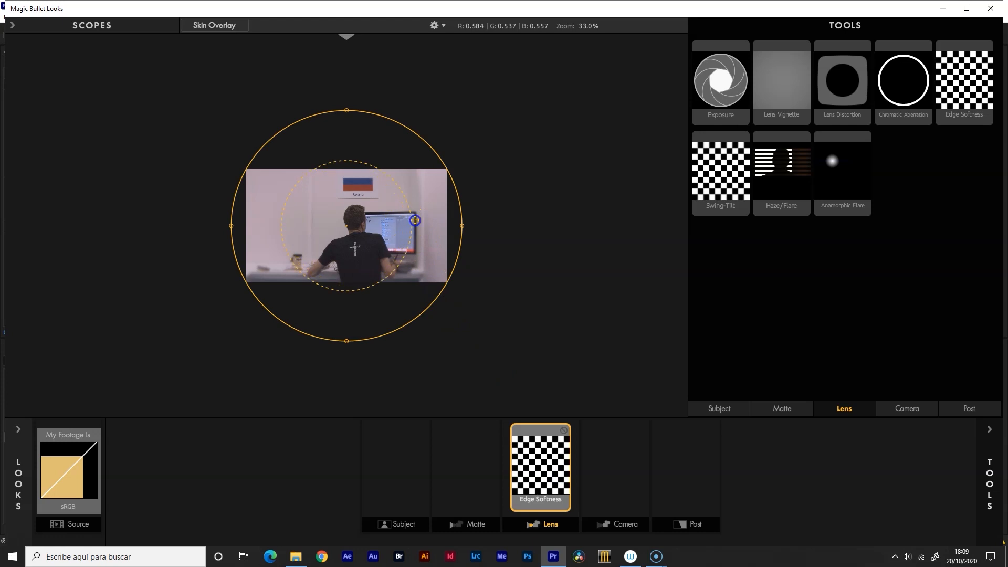
drag(462, 227, 450, 226)
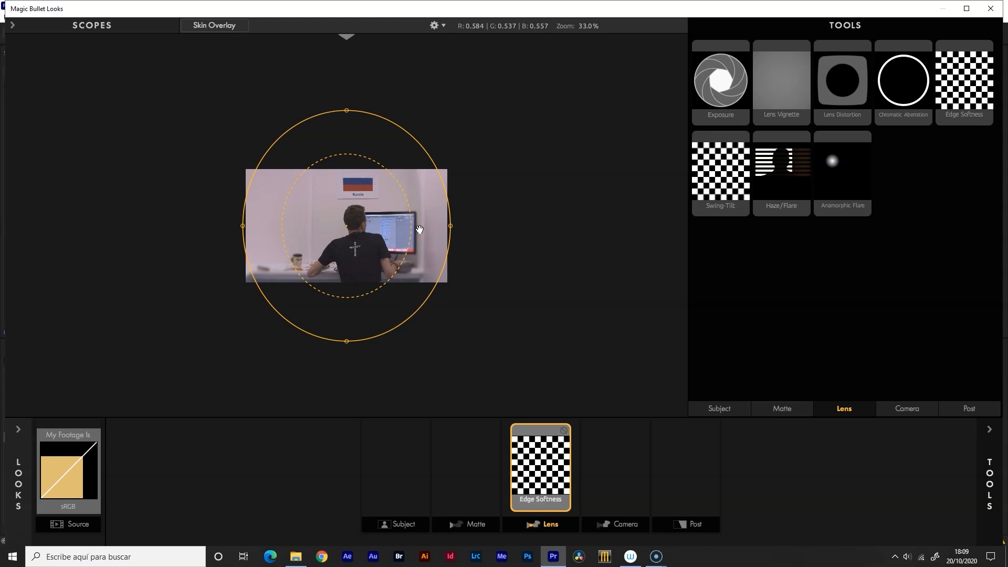
drag(383, 237, 391, 238)
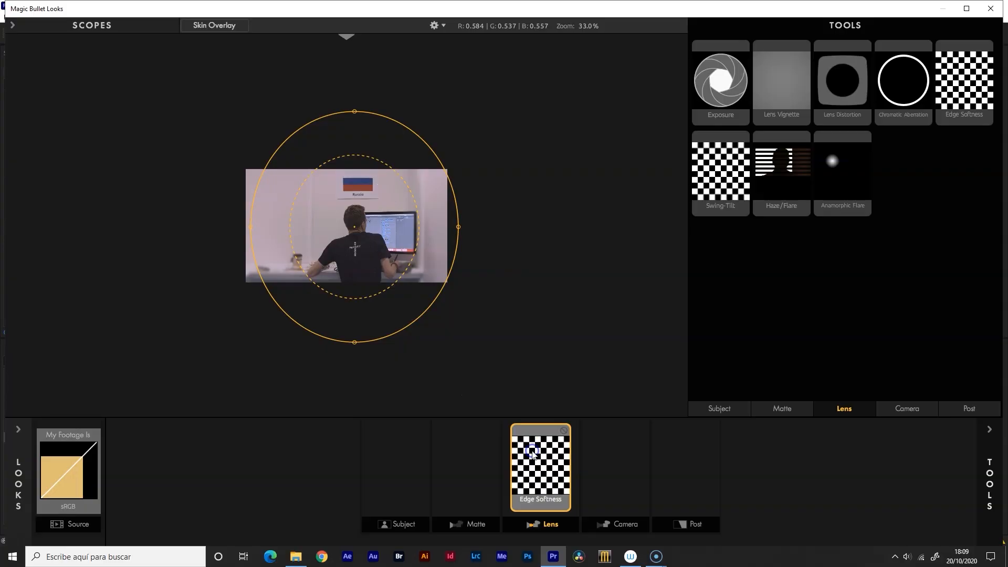
key(Delete)
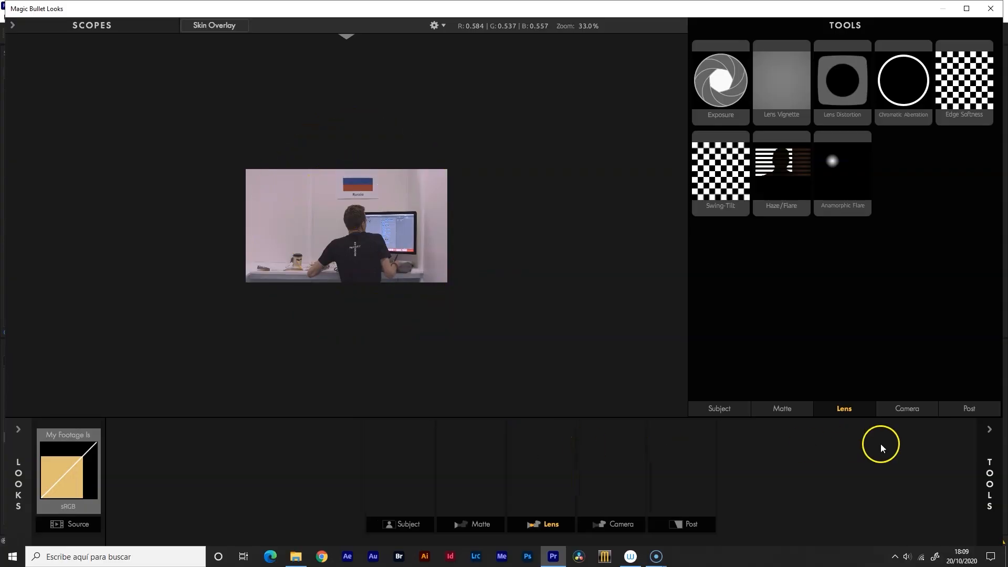
Step: Add a Neg Bleach Bypass tool to the Camera stage and set its Exposure Compensation to +0.20
click(907, 410)
drag(904, 81, 610, 484)
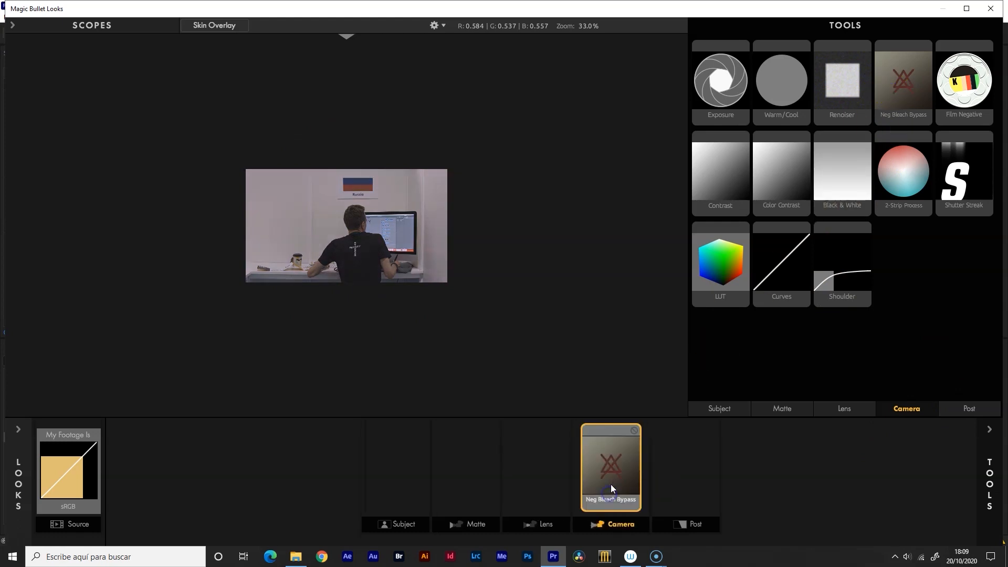
click(634, 430)
click(634, 430)
click(634, 430)
click(989, 441)
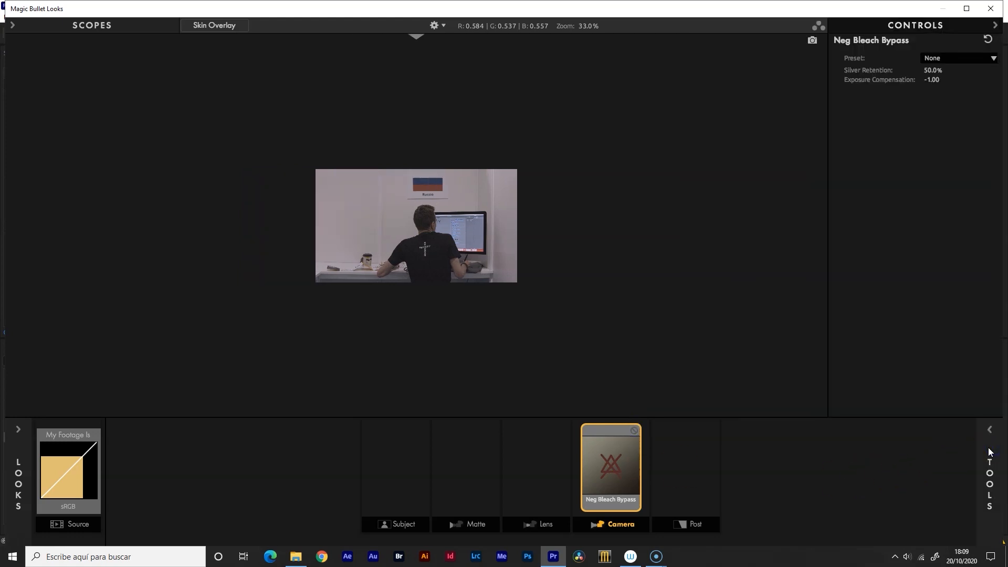
drag(926, 78, 931, 80)
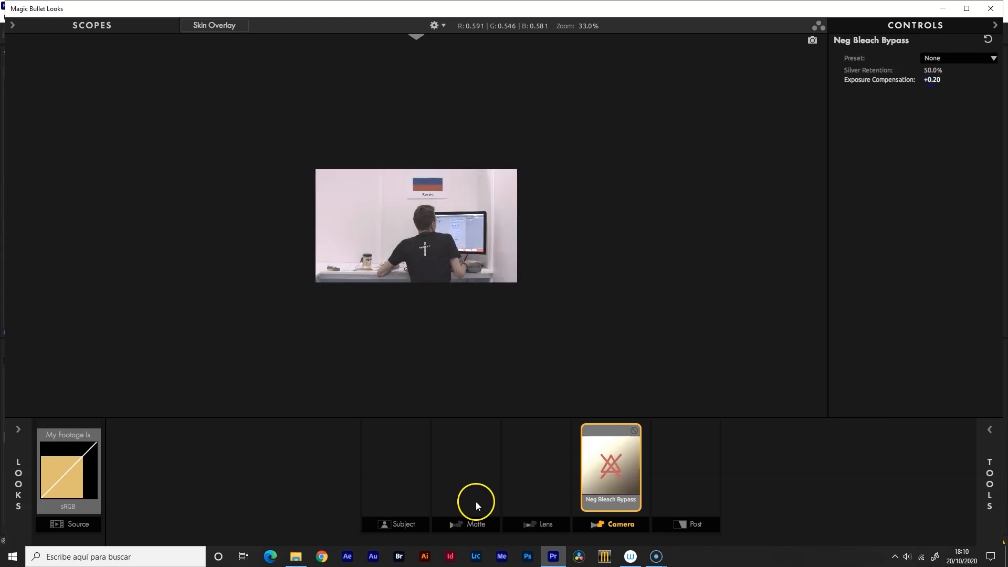
Step: Compare the shot repeatedly with Neg Bleach Bypass disabled and enabled
click(635, 431)
click(632, 428)
click(632, 428)
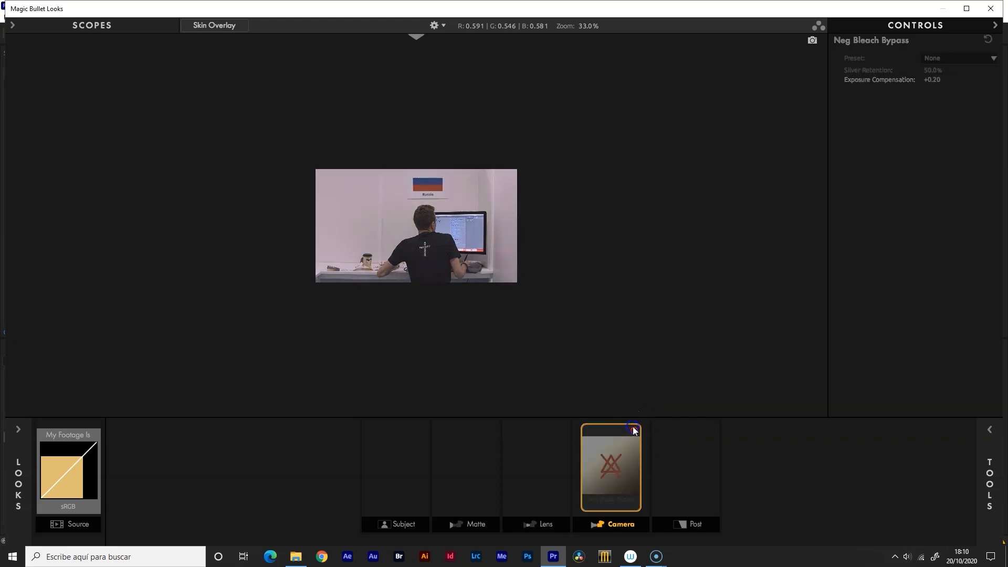
click(634, 430)
click(633, 430)
click(632, 430)
click(633, 430)
click(634, 430)
click(634, 430)
click(634, 430)
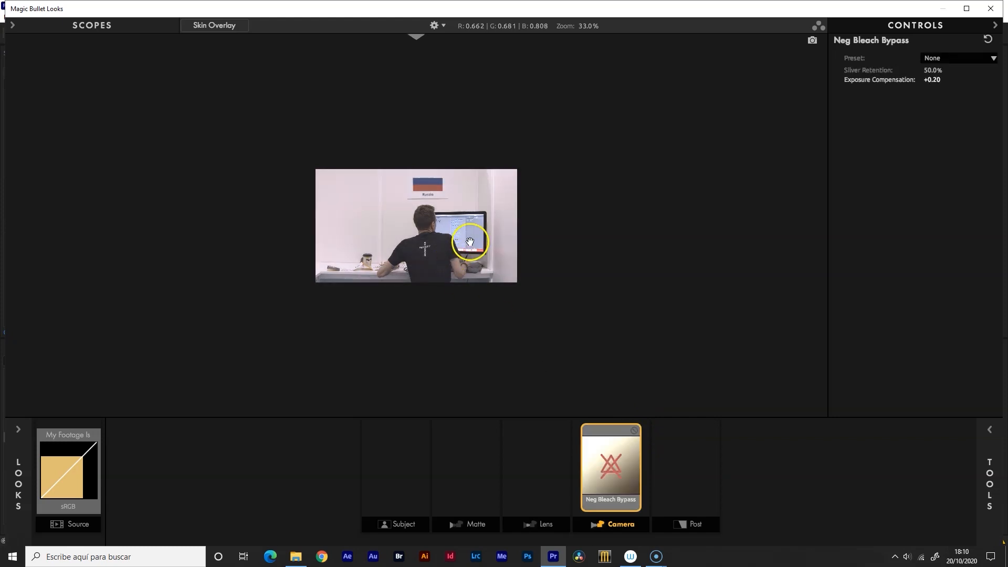
click(634, 430)
click(634, 430)
Step: Replace Neg Bleach Bypass with a Film Negative tool in the Camera stage, using the FujiFilm Reala 500D film stock
click(603, 444)
click(984, 458)
drag(967, 85, 598, 468)
click(932, 68)
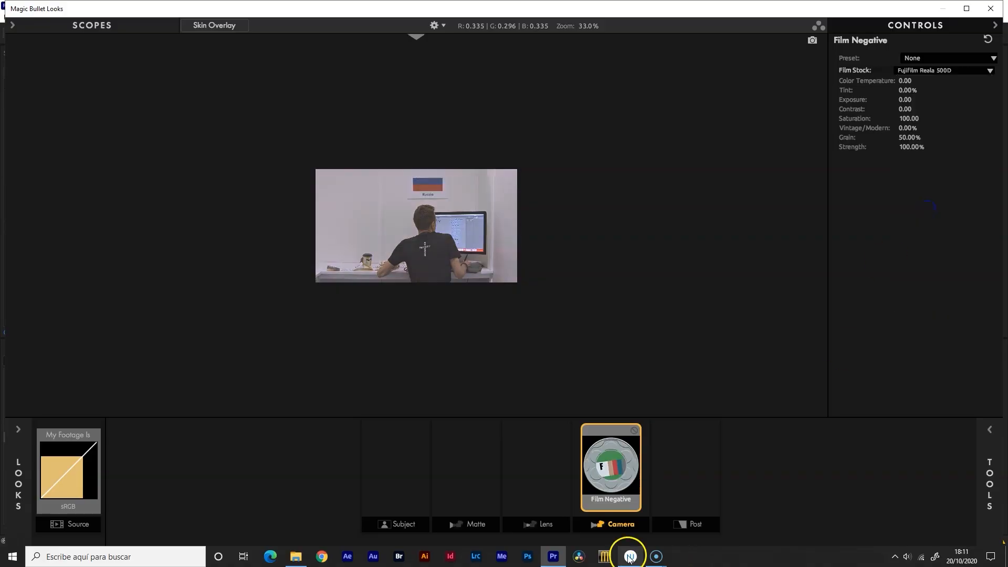
Step: Compare the shot with Film Negative disabled and enabled, and set its Color Temperature to +16.40
click(634, 431)
click(634, 431)
click(634, 432)
click(634, 431)
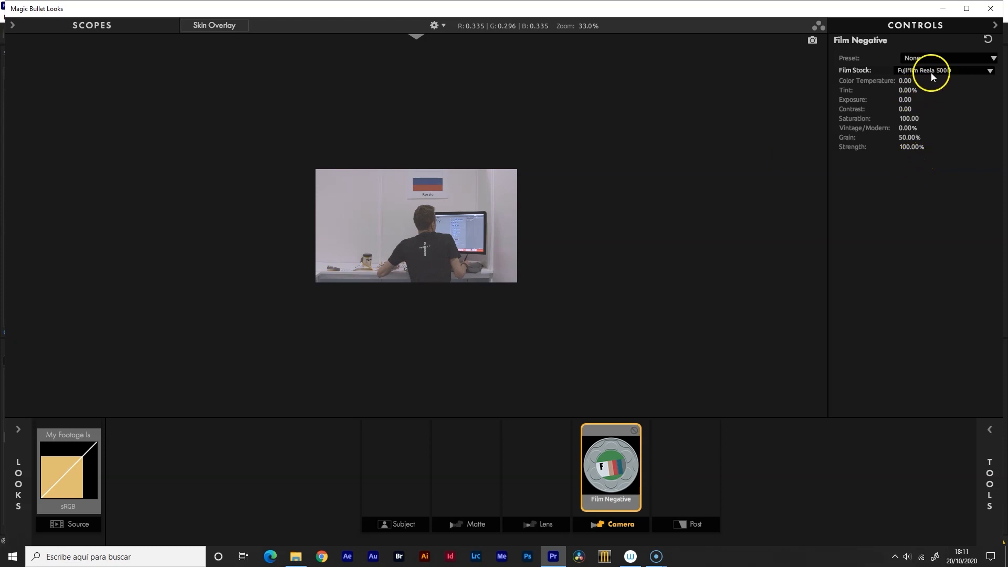
drag(907, 81, 912, 81)
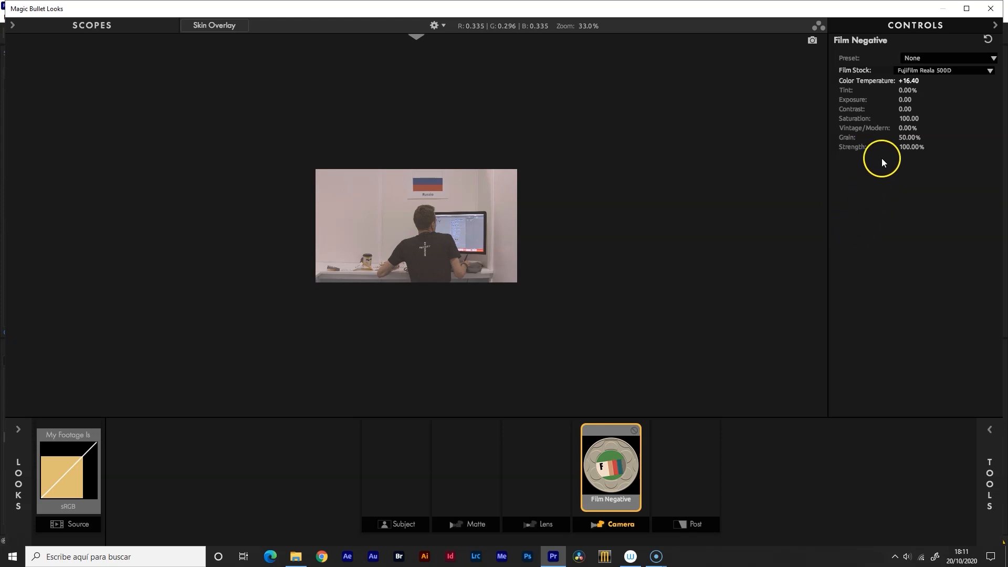
drag(893, 110, 865, 181)
Step: Compare the warmed Film Negative result with the original shot, and remove the tool from the look
click(633, 428)
click(632, 428)
click(633, 428)
click(632, 428)
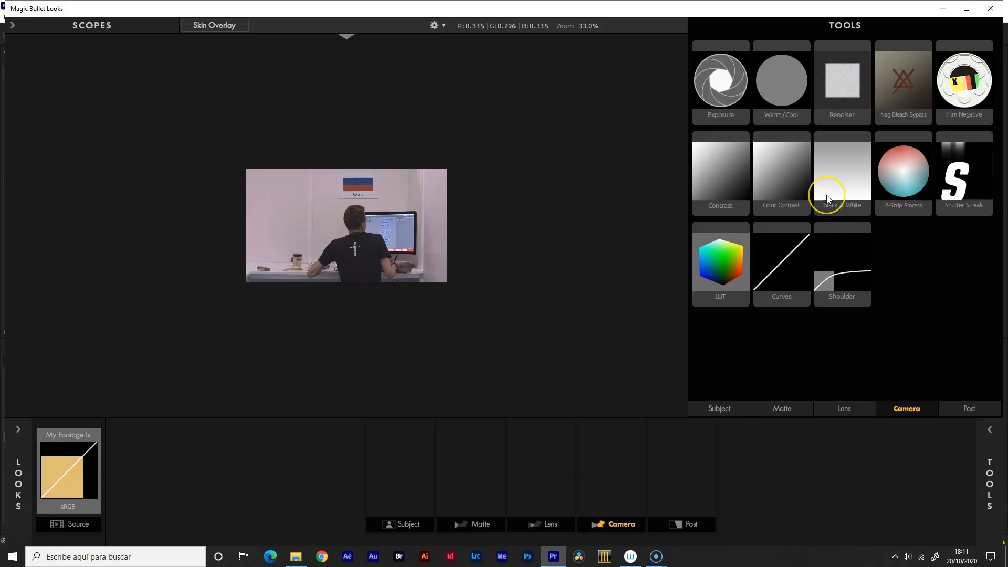
Step: Try a Shoulder tool in the Post stage, comparing the shot with it disabled and enabled, and remove it
drag(846, 295, 628, 485)
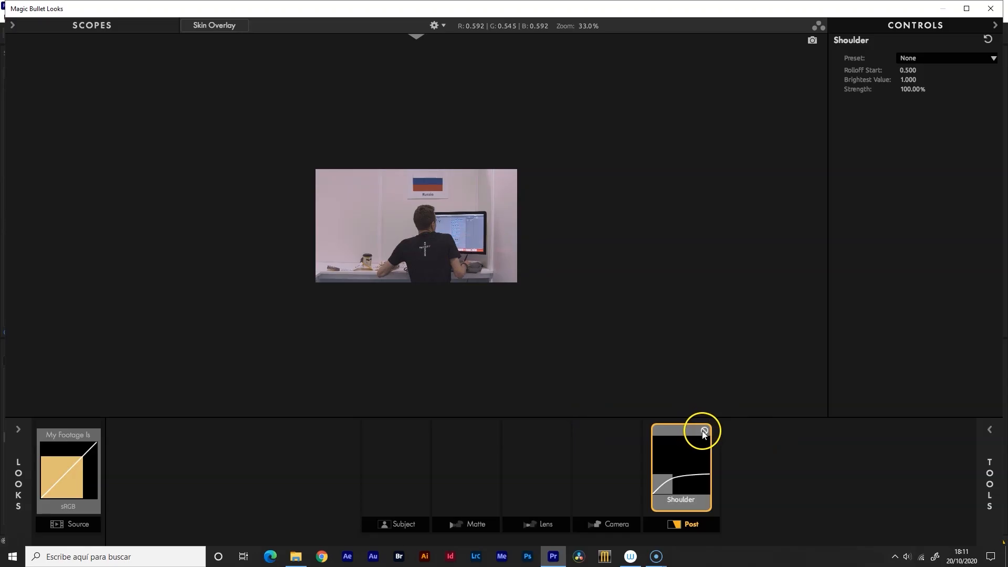
double_click(703, 431)
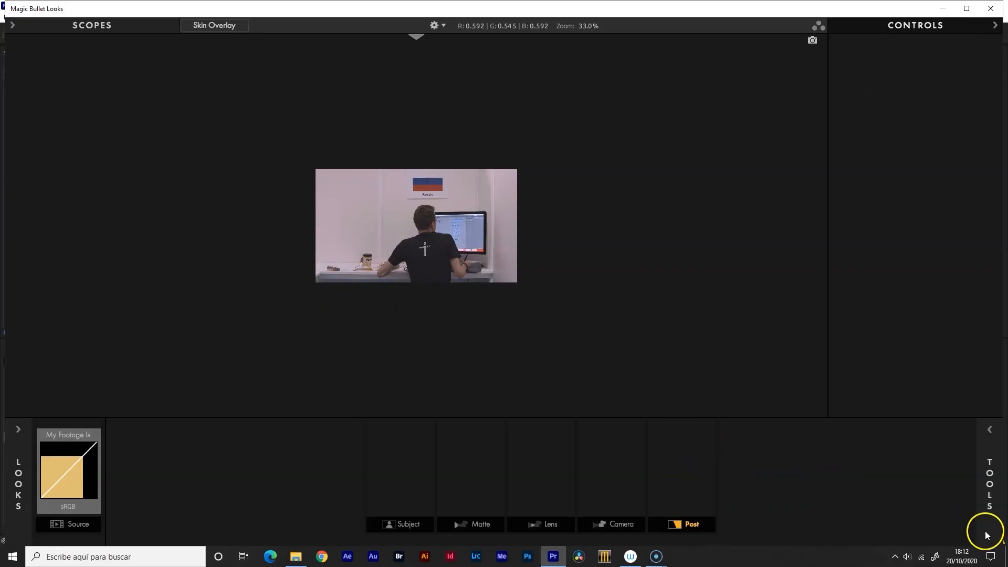
Step: Add a Print Bleach Bypass tool to the Post stage and compare the shot with it disabled and enabled
click(988, 488)
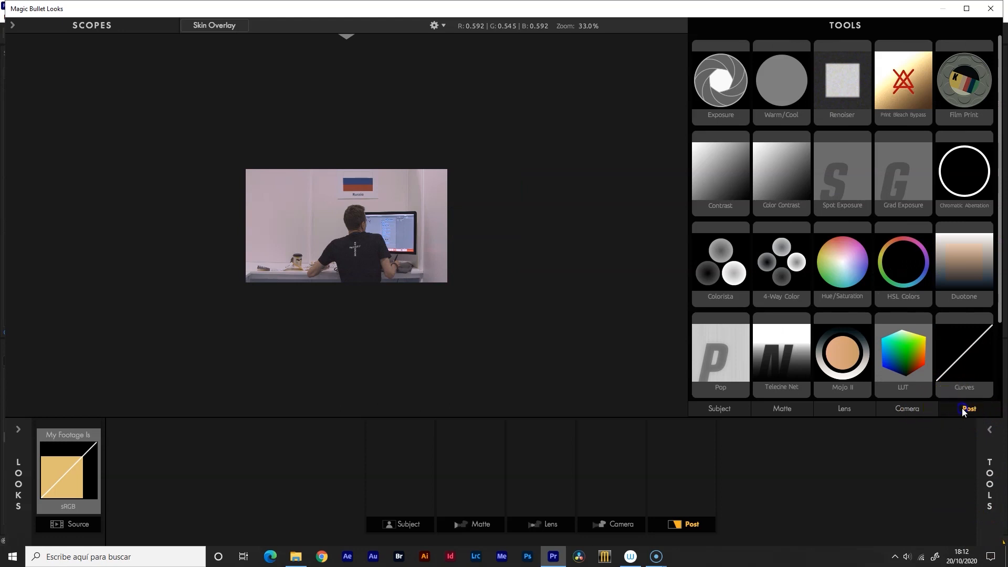
drag(893, 79, 604, 470)
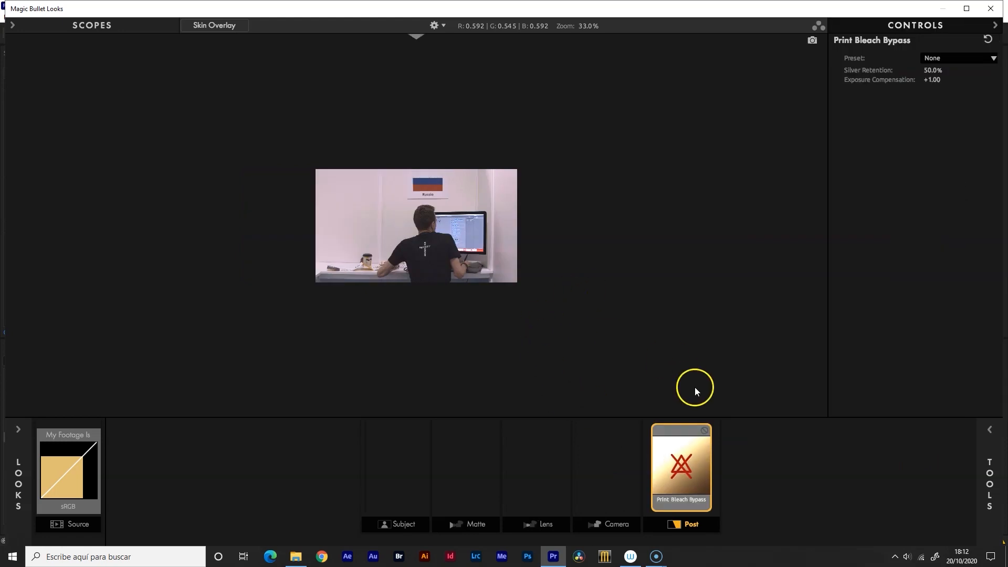
click(705, 430)
click(706, 430)
click(706, 431)
click(708, 431)
Step: Add a Neg Bleach Bypass tool to the Camera stage for comparison with Print Bleach Bypass, and delete both tools
click(1003, 503)
click(918, 404)
drag(929, 56, 622, 477)
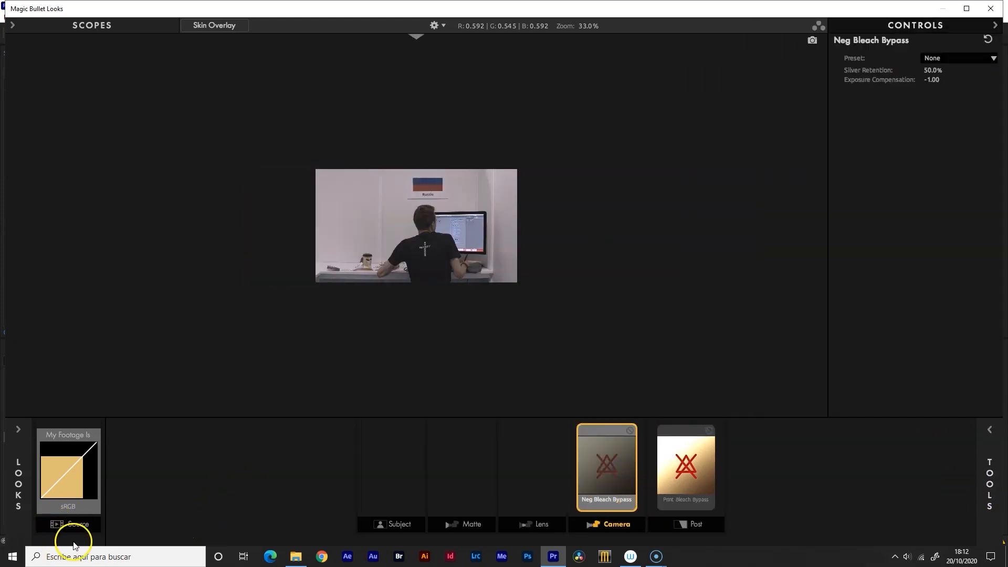
key(Delete)
click(692, 454)
key(Delete)
Step: Try a Film Print tool in the Post stage, look at its film stock options, and delete it
click(991, 485)
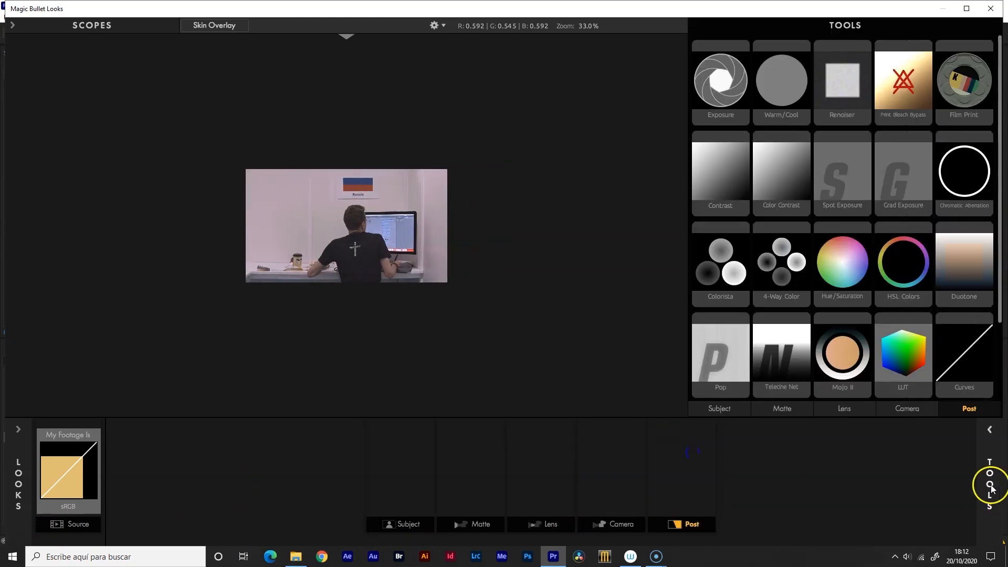
drag(961, 111, 679, 489)
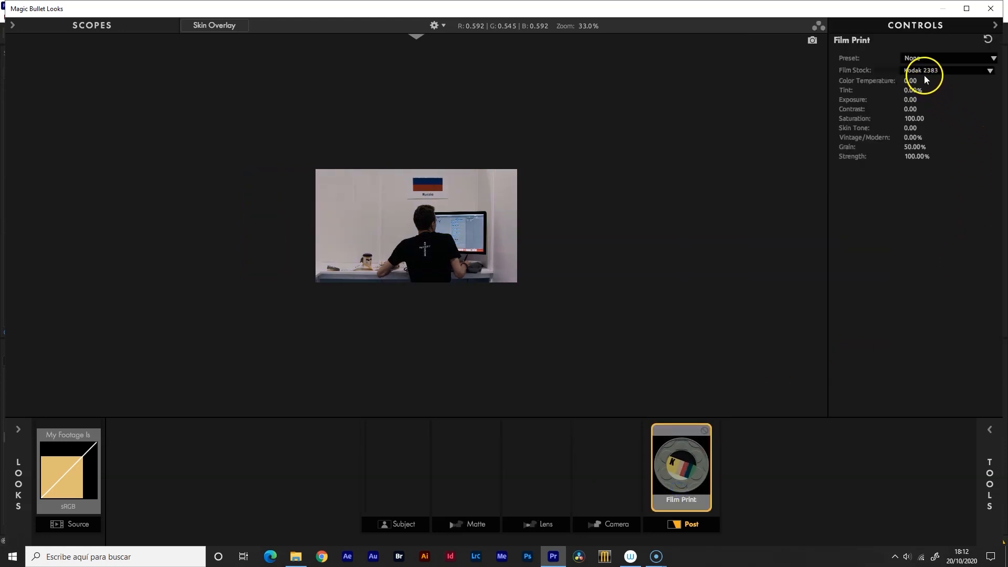
click(924, 74)
click(673, 476)
key(Delete)
Step: Add a 4-Way Color tool to the Post stage, tinting shadows blue and highlights yellow and darkening the shadows
click(987, 462)
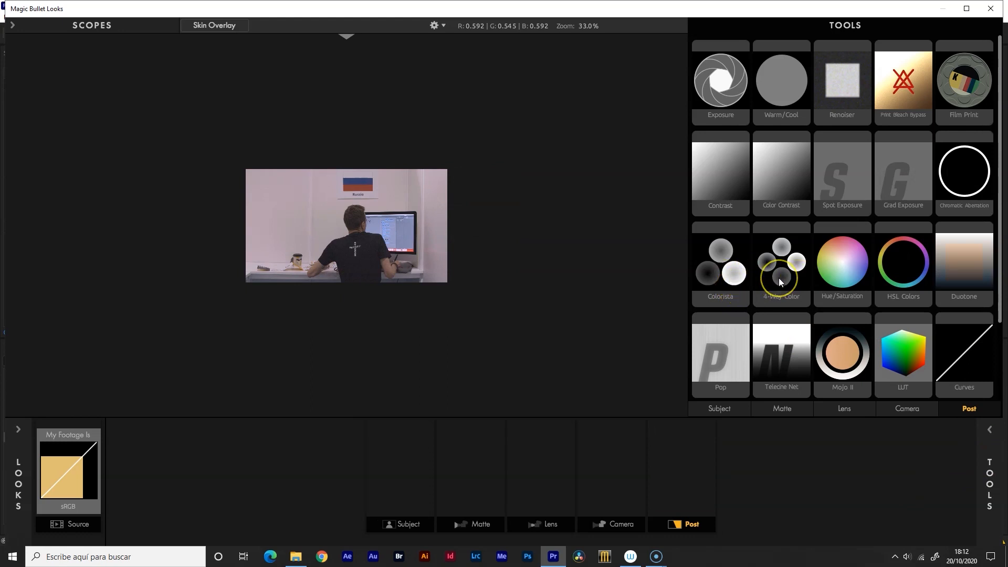
drag(779, 278, 677, 503)
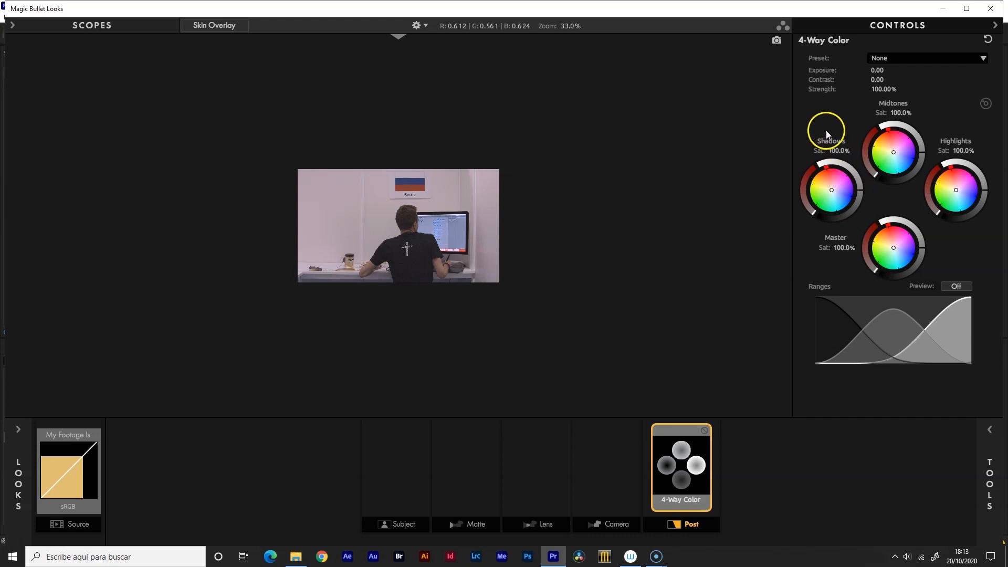
drag(896, 232, 898, 233)
drag(953, 194, 939, 181)
click(954, 192)
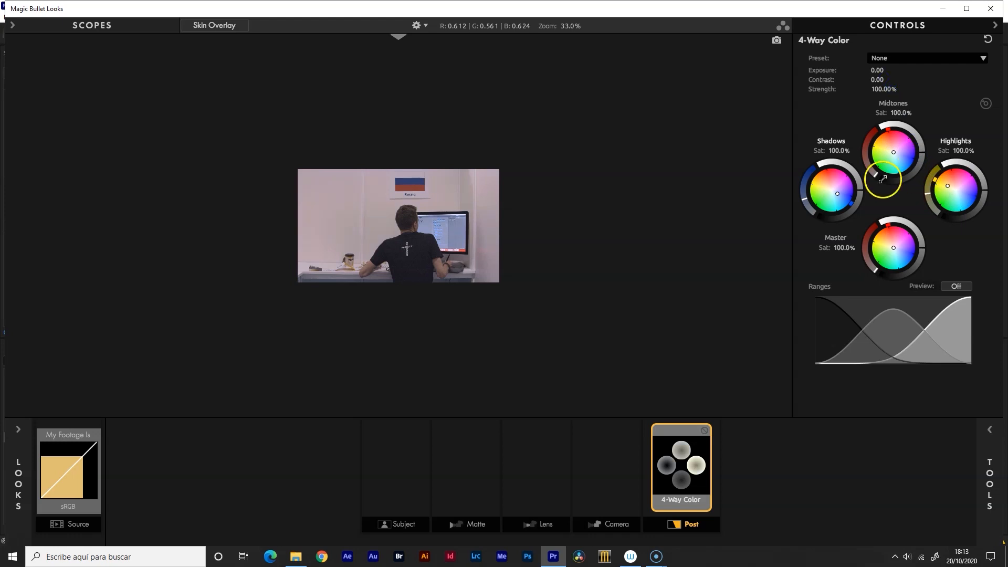
click(944, 178)
drag(858, 206, 863, 181)
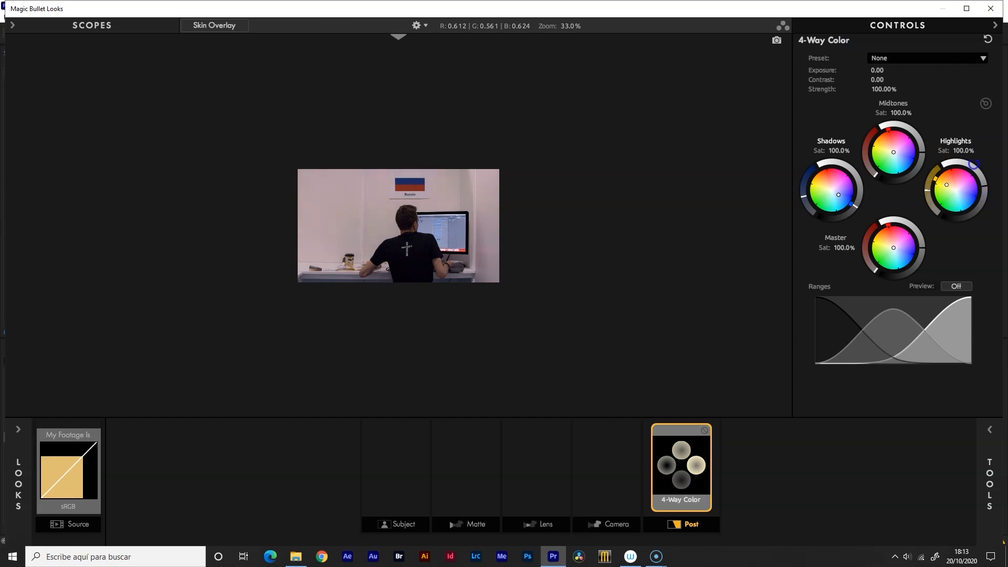
Step: Compare the 4-Way Color grade with the original, fine-tune its highlights and Master brightness, and remove the tool
click(705, 431)
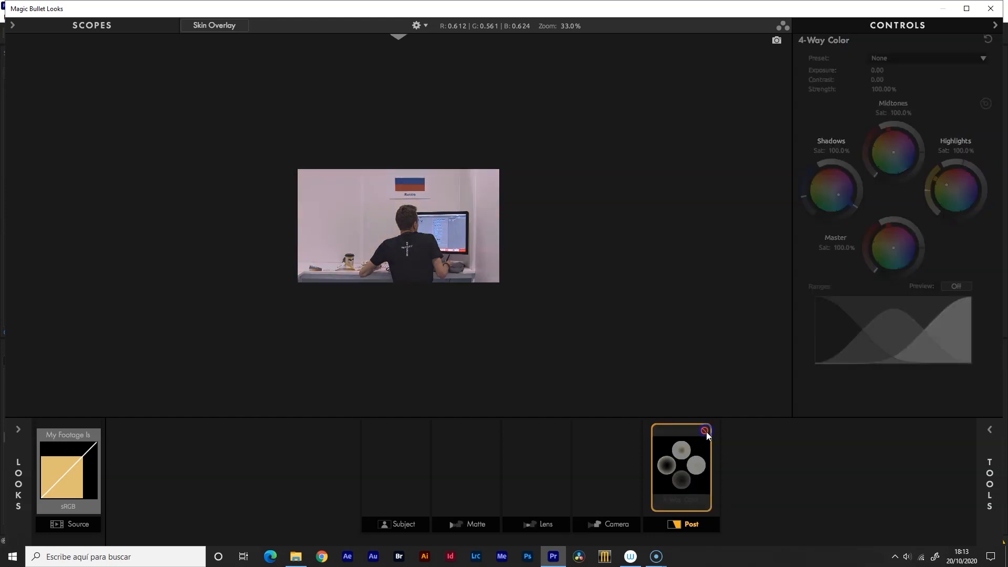
click(705, 430)
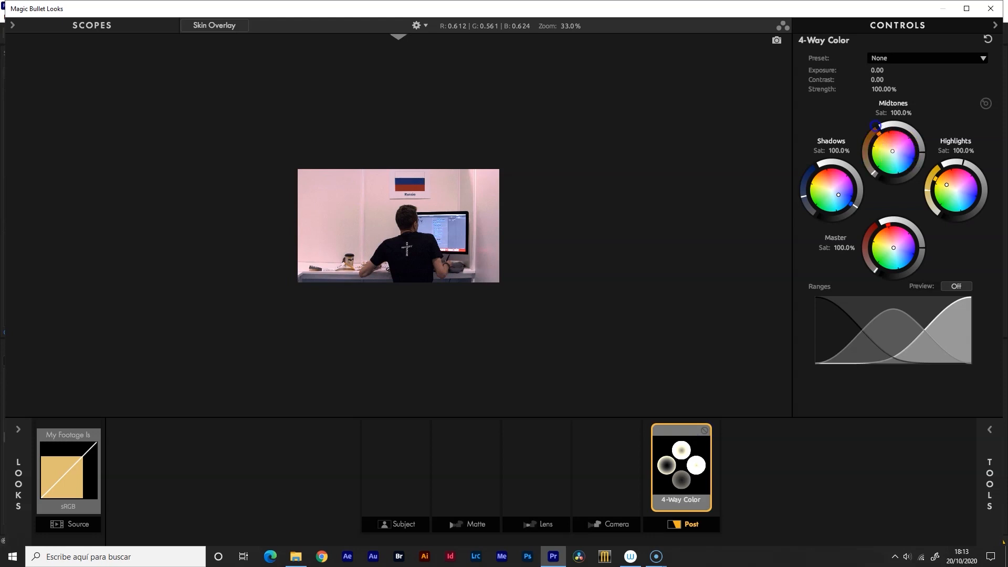
mouse_move(923, 248)
mouse_down()
mouse_move(920, 261)
mouse_move(922, 248)
mouse_up()
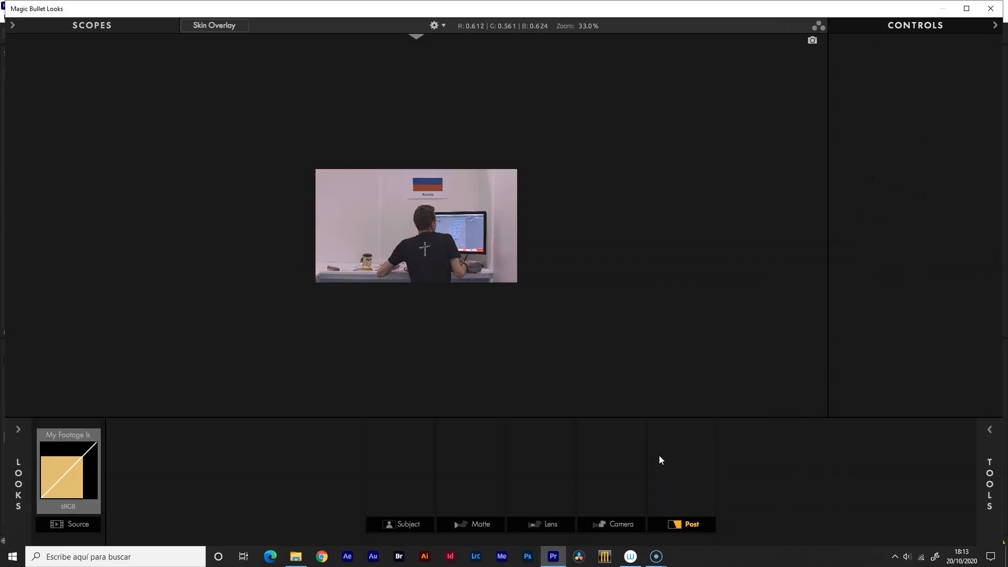
Step: Add an HSL Colors tool to the Post stage, raising blue saturation and lightness to about +80% and red lightness to about +53%
click(985, 501)
drag(888, 267, 698, 497)
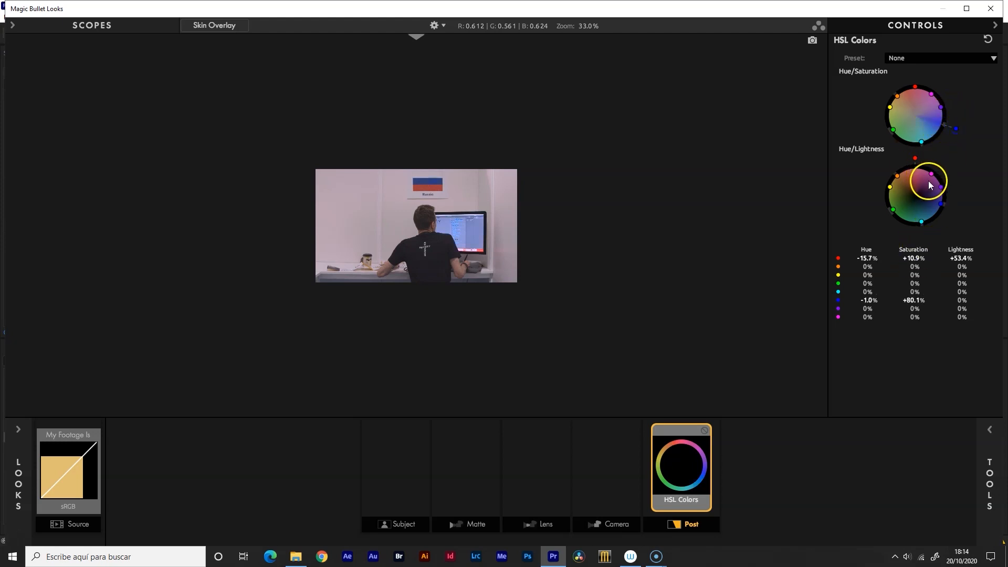
drag(940, 208, 955, 211)
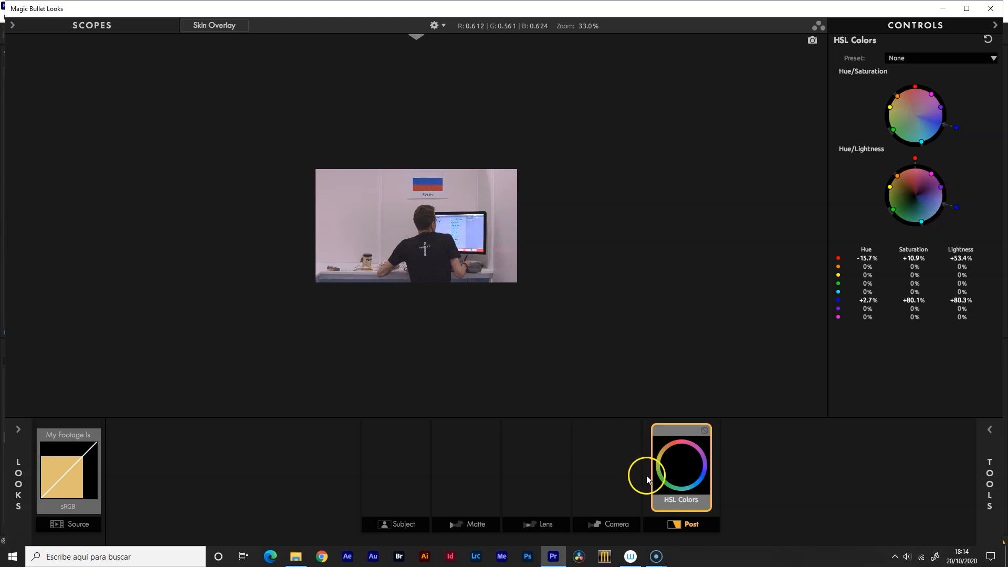
Step: Compare the shot with HSL Colors disabled and enabled, and delete the tool
click(704, 430)
click(704, 430)
click(704, 430)
click(704, 431)
click(704, 431)
click(704, 431)
click(704, 431)
click(704, 431)
click(662, 460)
key(Delete)
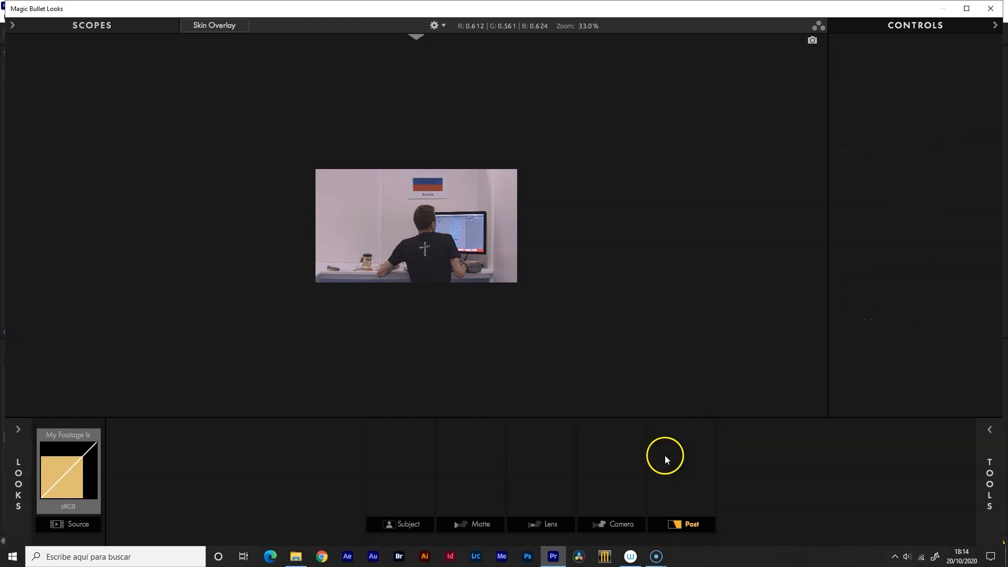
Step: Try a Pop tool in the Post stage with Pop set to +23.8%, and remove it from the look
click(990, 459)
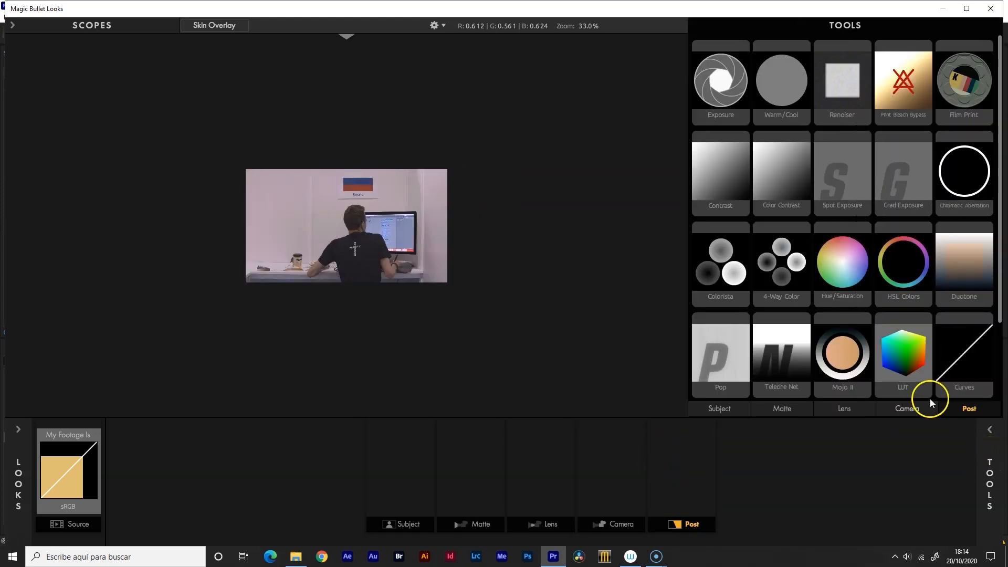
drag(712, 370, 703, 500)
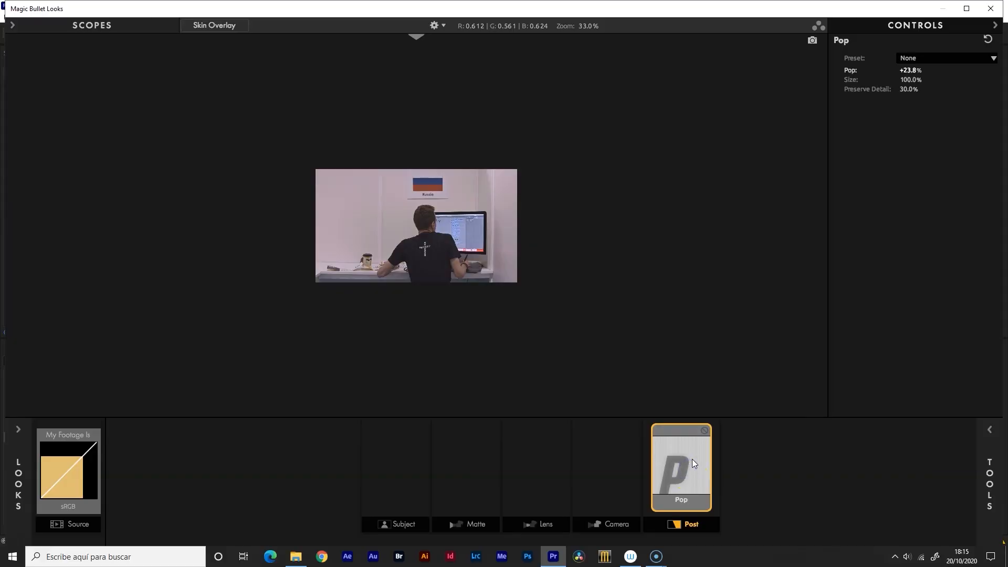
drag(693, 460, 440, 349)
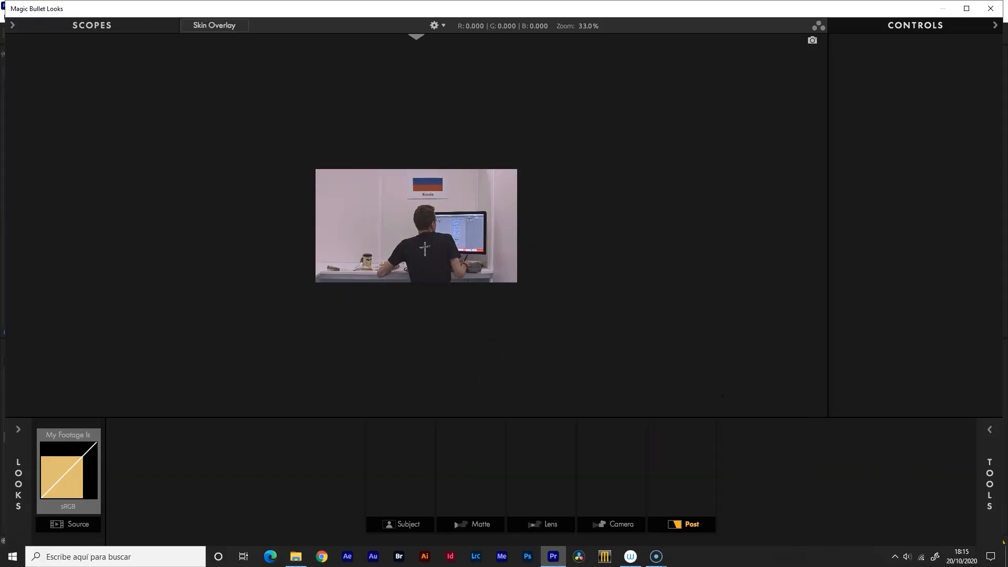
Step: Browse the Mono Film Stock and Grunge preset looks and apply the Solo Island look to the shot
click(18, 479)
click(38, 173)
click(30, 226)
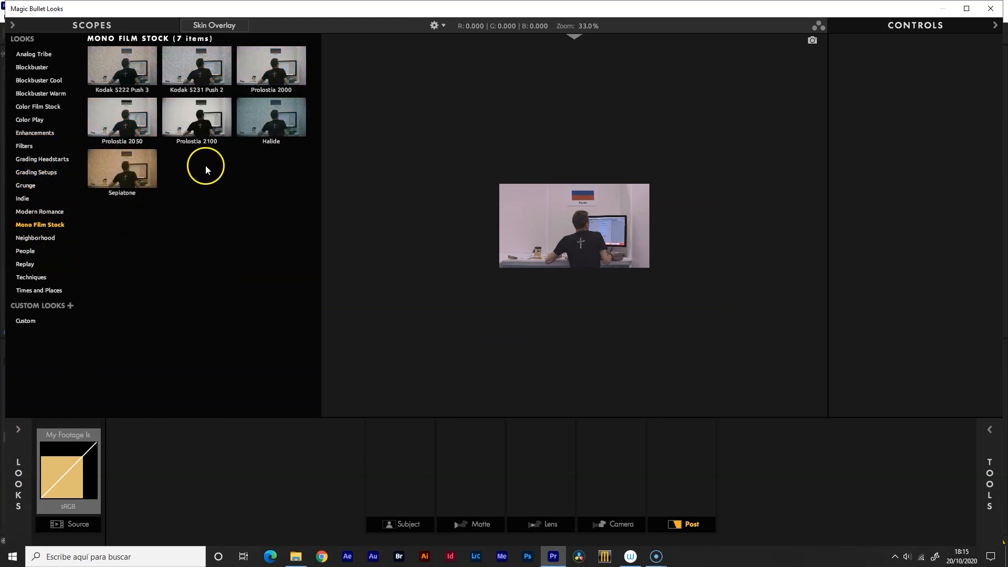
click(24, 186)
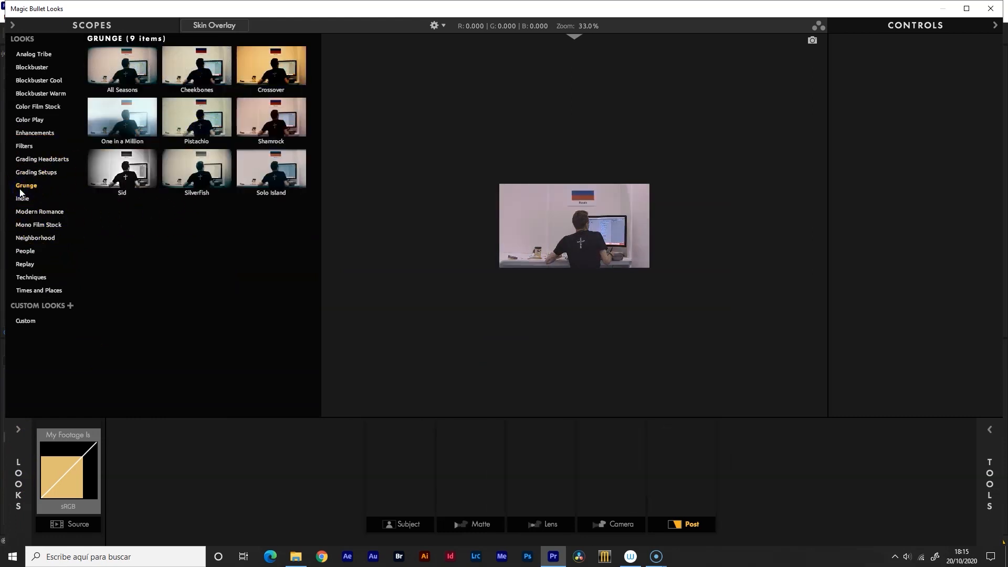
click(254, 186)
click(266, 180)
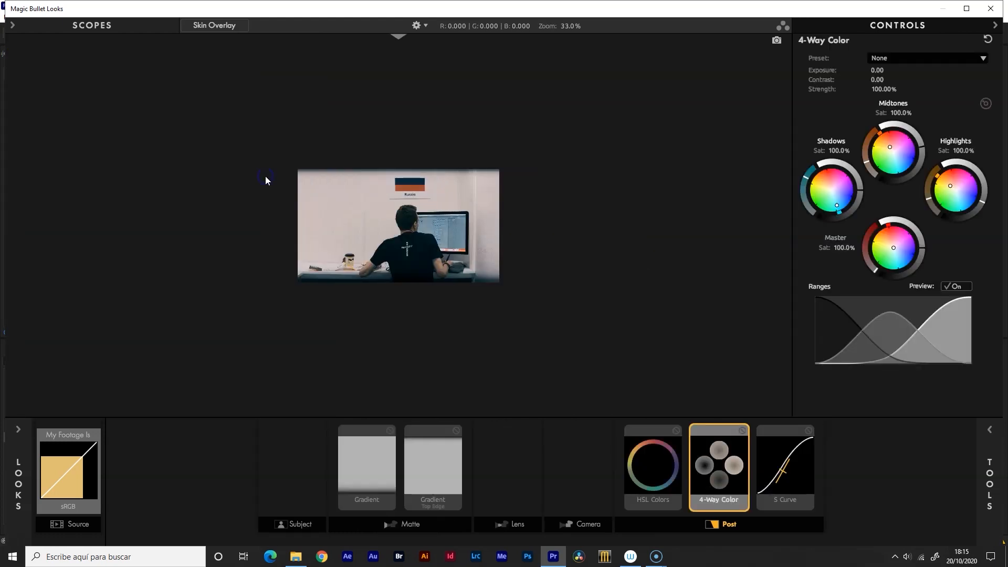
Step: Delete both Gradient tools from the look's Matte stage
click(367, 453)
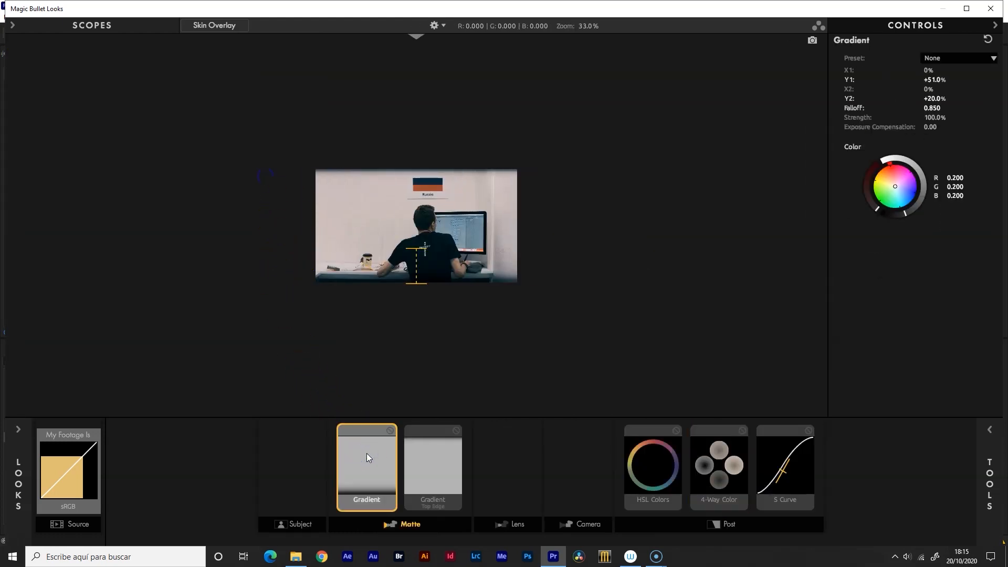
key(Delete)
click(405, 458)
key(Delete)
Step: Accept the edited look for the Estilo Wacom layer and review it in Premiere Pro on earlier shots, back to 00:00:28:02
drag(1003, 2, 963, 103)
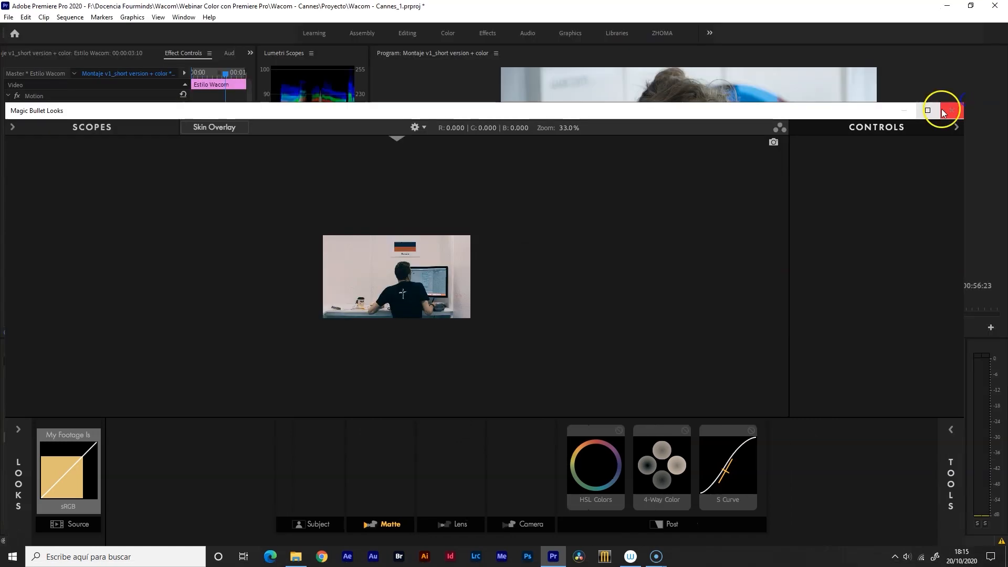
drag(888, 110, 888, 33)
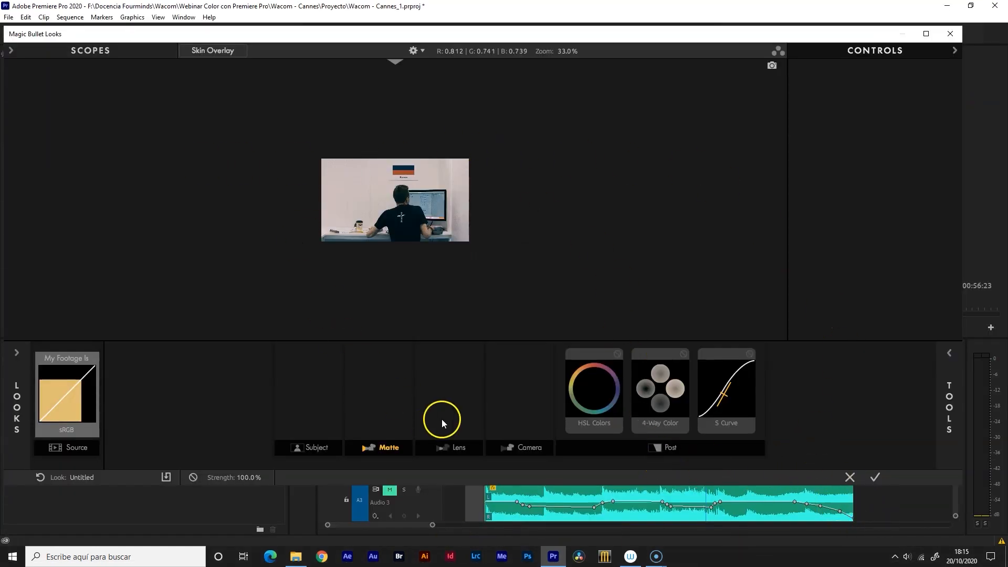
scroll(434, 243, up, 5)
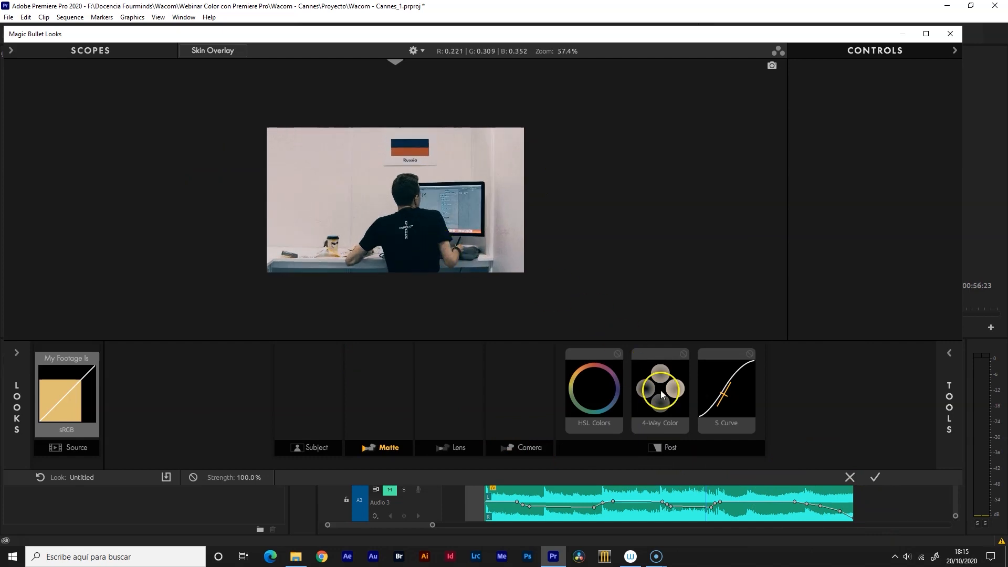
click(876, 477)
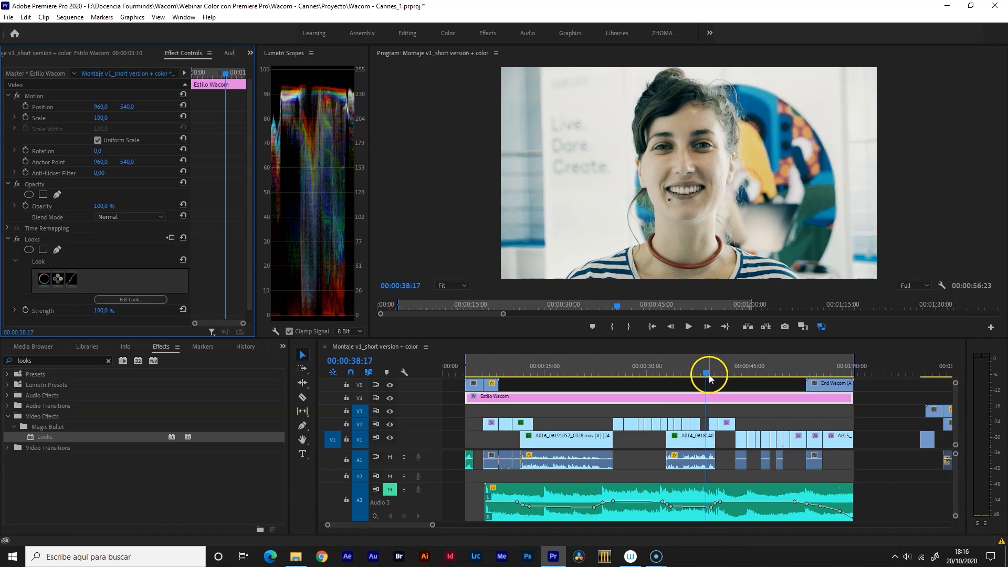
drag(707, 374, 650, 388)
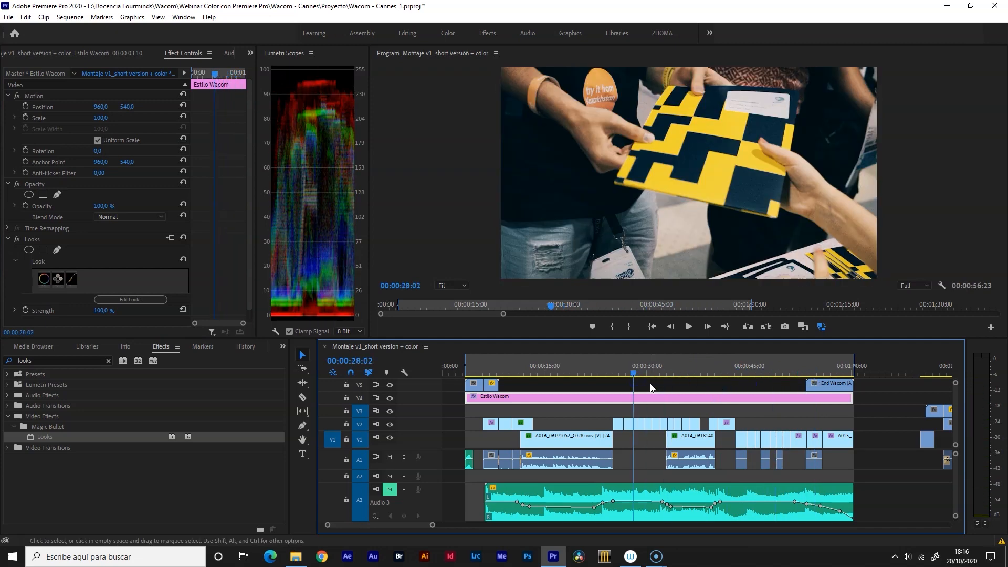